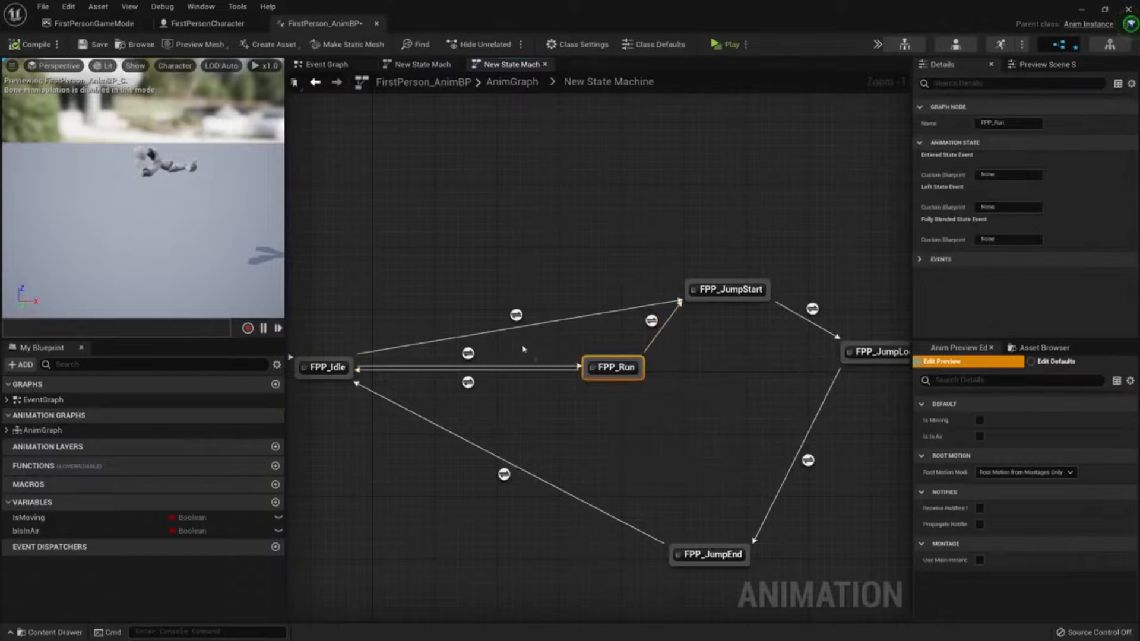
Step: Open the FirstPerson_Run animation from its play node inside the FPP_Run state
double_click(617, 368)
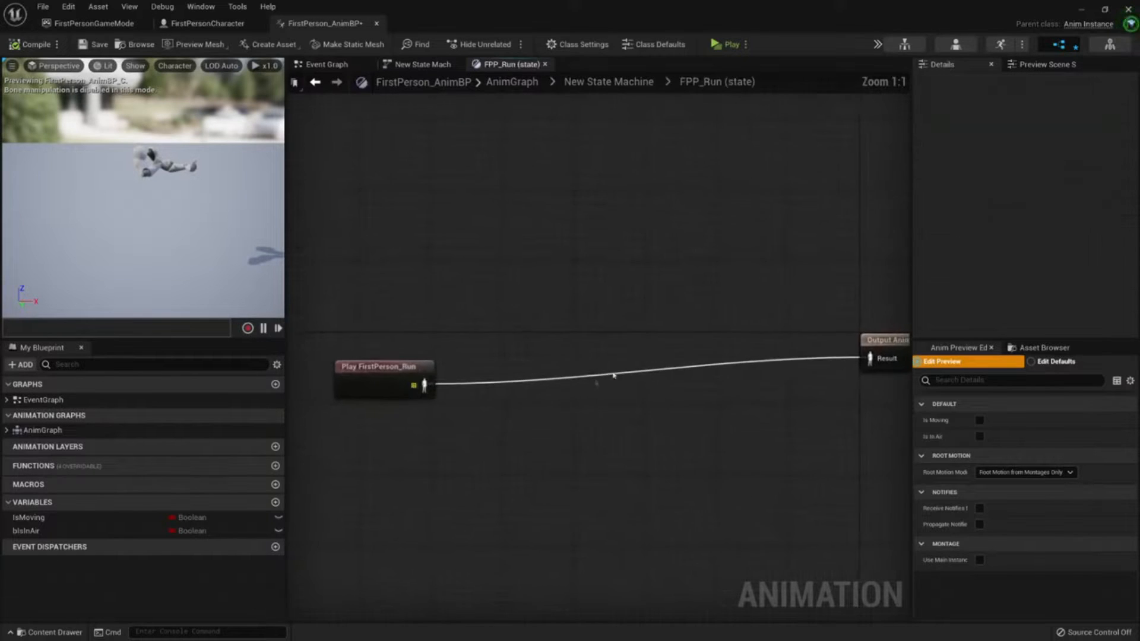
left_click_drag(386, 366, 563, 330)
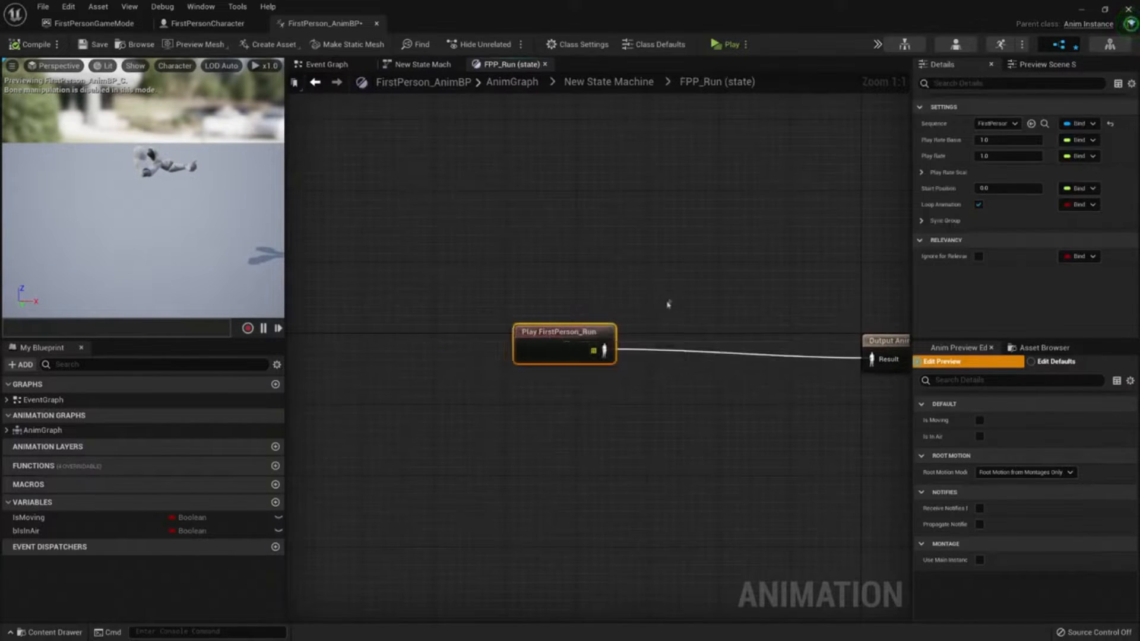
right_click_drag(665, 309, 638, 295)
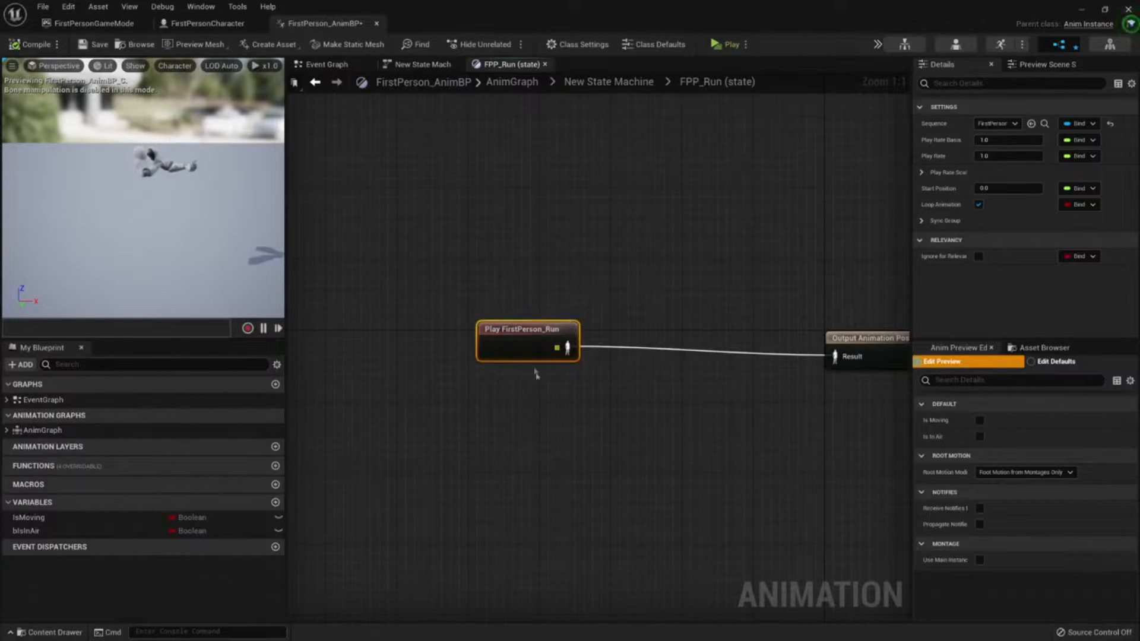
double_click(508, 339)
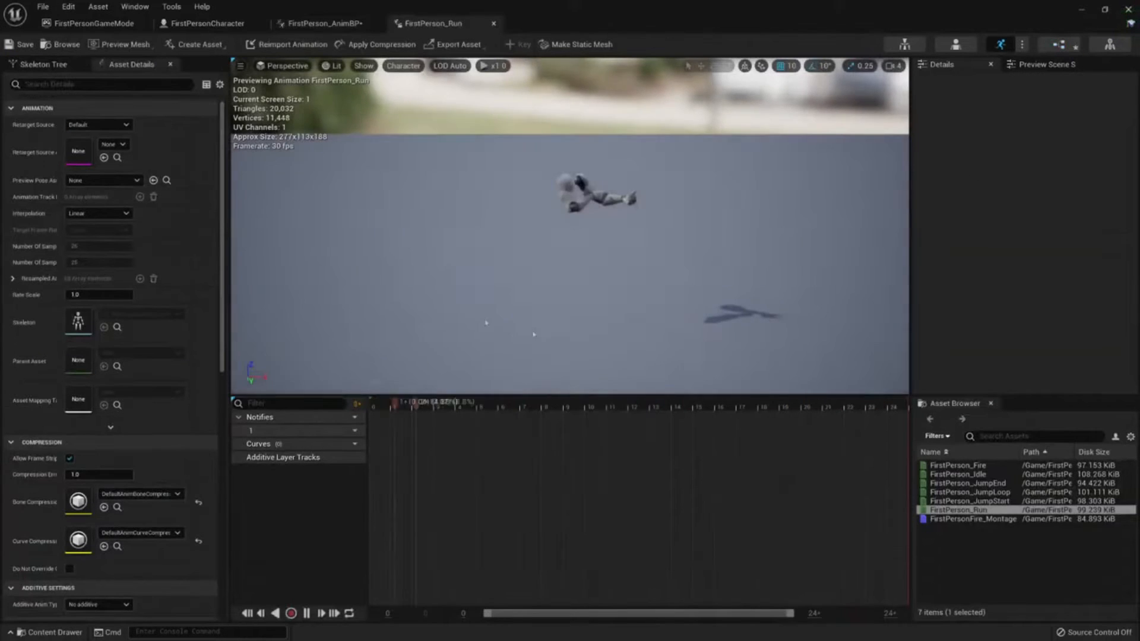
left_click_drag(657, 255, 583, 277)
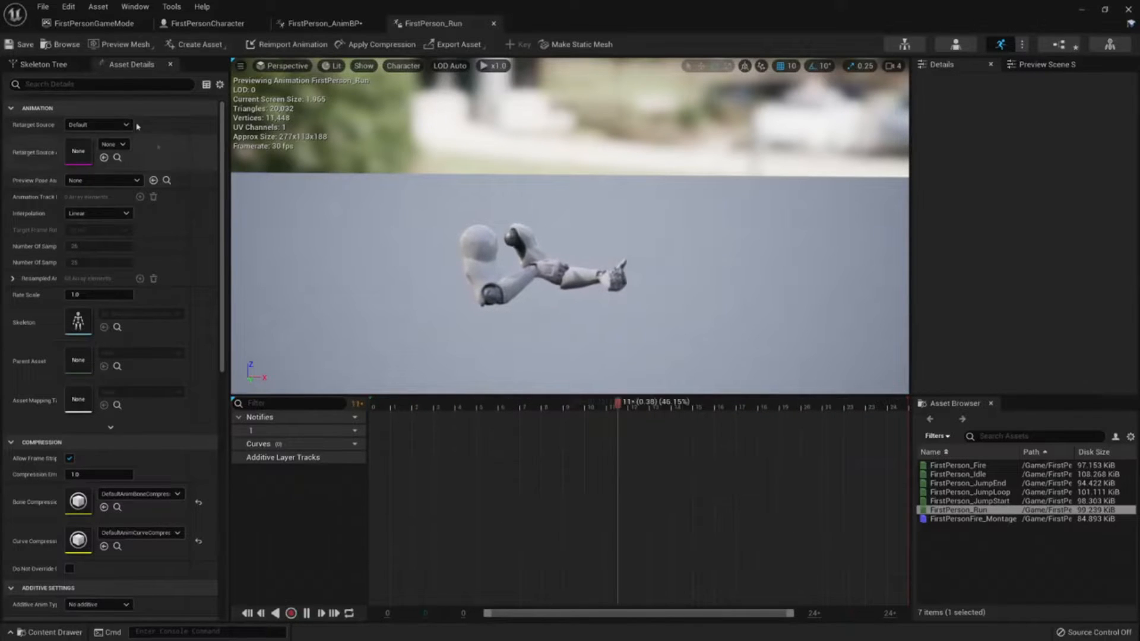
Step: Locate the GripPoint socket in the skeleton tree and review the socket options for the hand_r bone
left_click(42, 66)
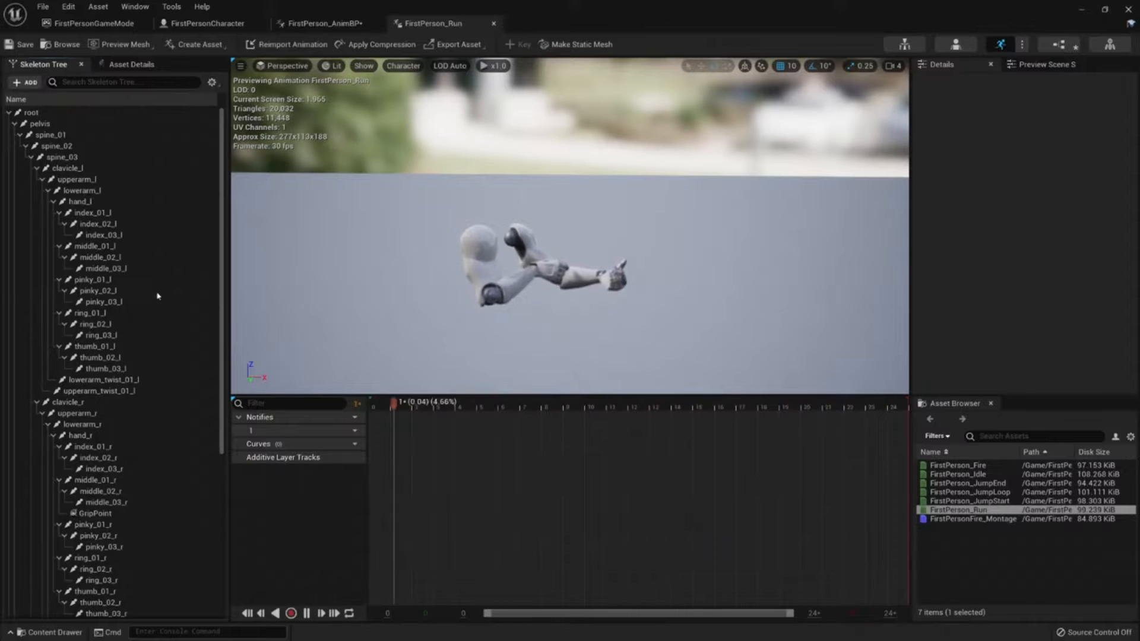
scroll(191, 264, "down", 10)
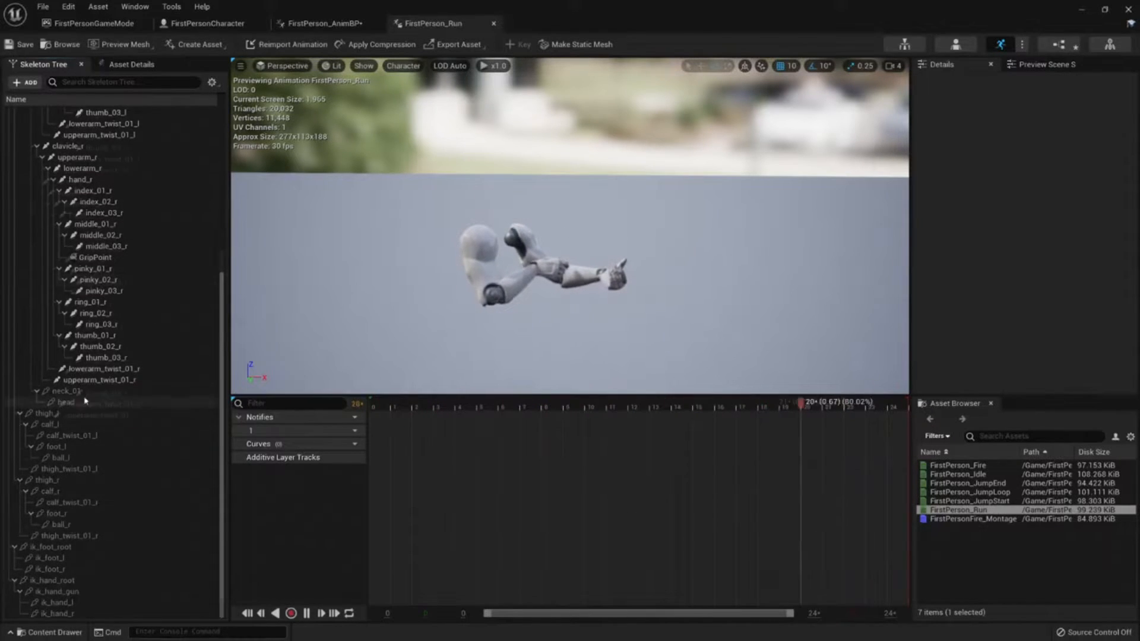
scroll(83, 368, "up", 2)
left_click(109, 329)
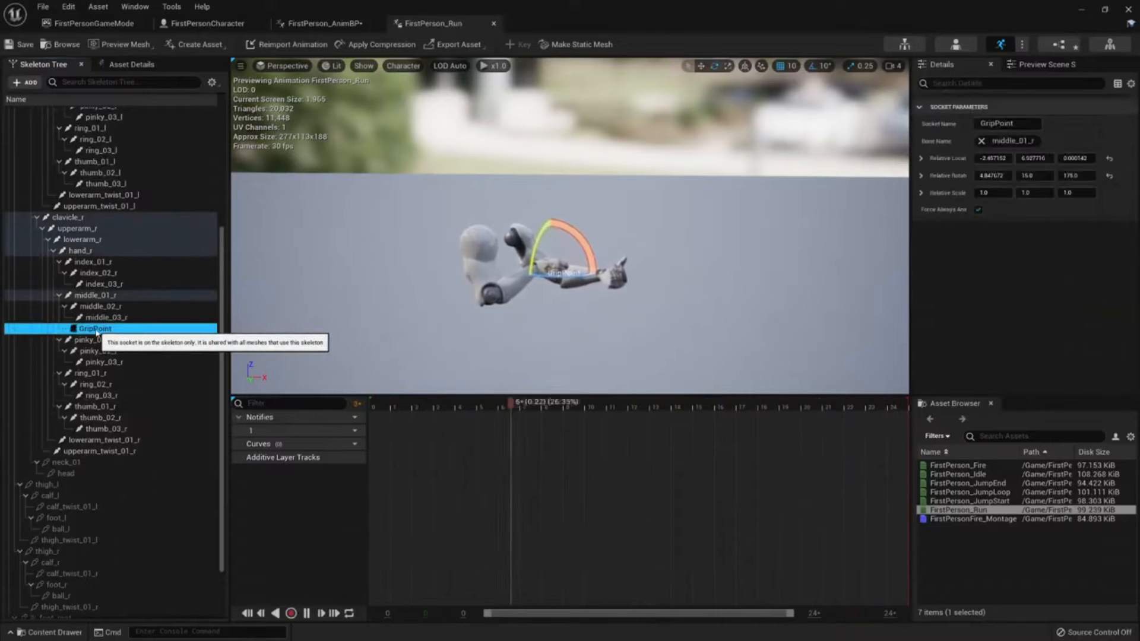
left_click_drag(109, 329, 79, 251)
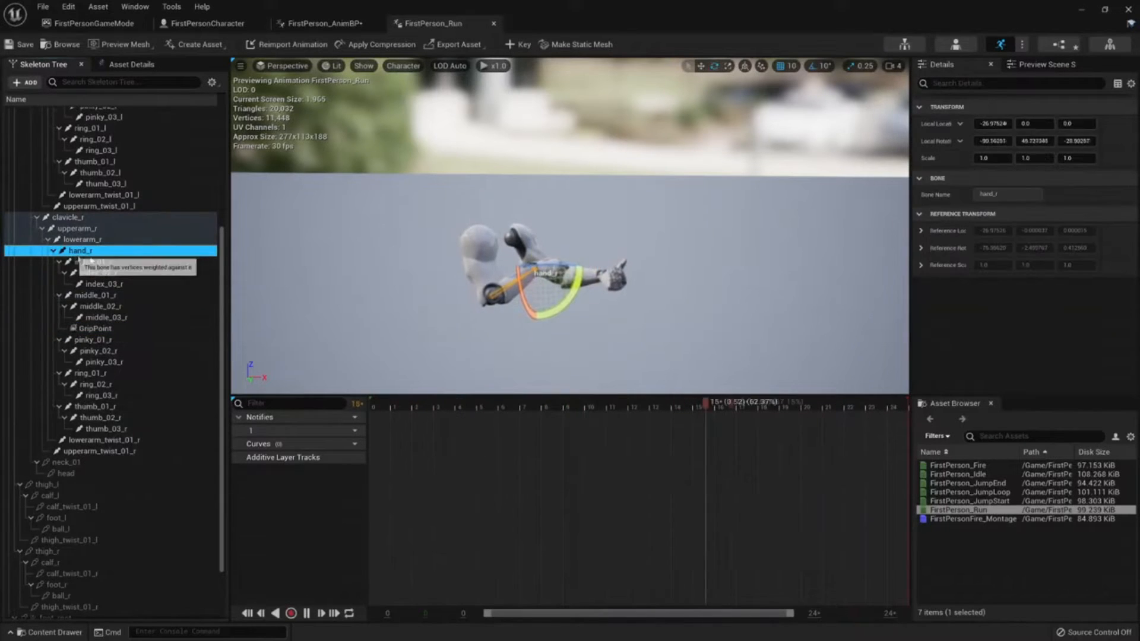
right_click(83, 251)
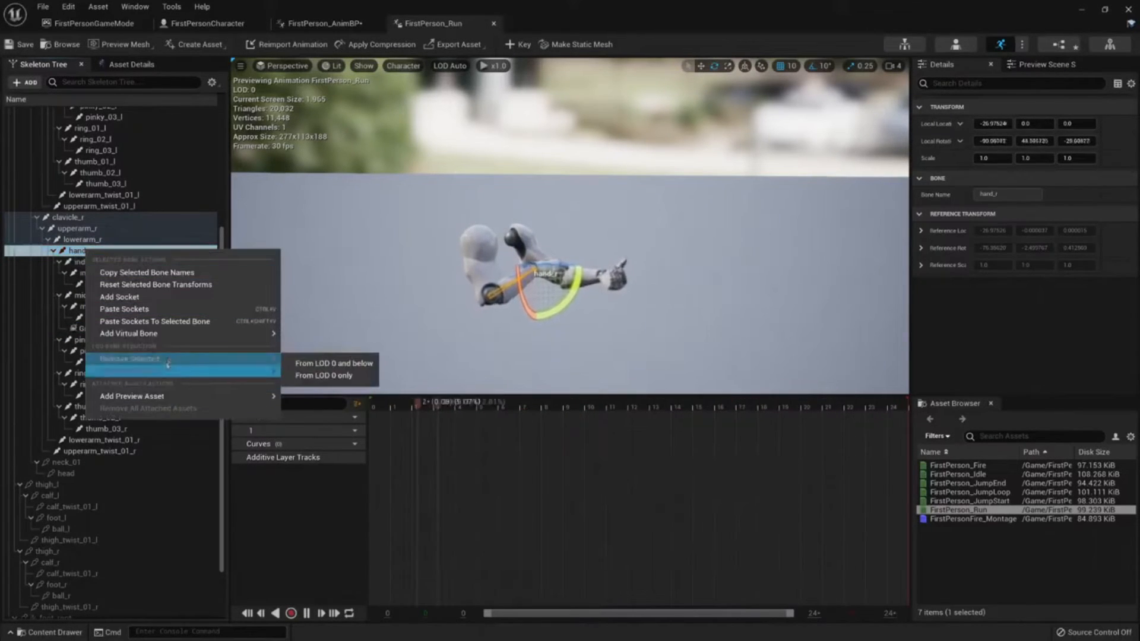
mouse_move(180, 335)
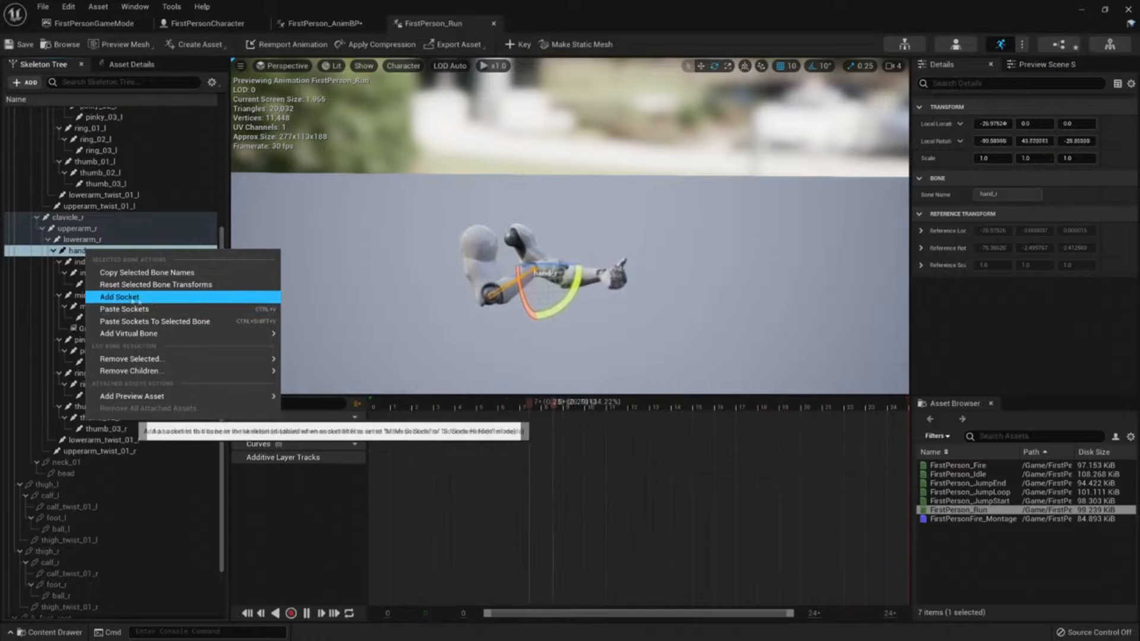
Step: Attach the SK_FPGun skeletal mesh as a preview asset to the GripPoint socket under middle_01_r
left_click(89, 317)
left_click(83, 328)
right_click(94, 330)
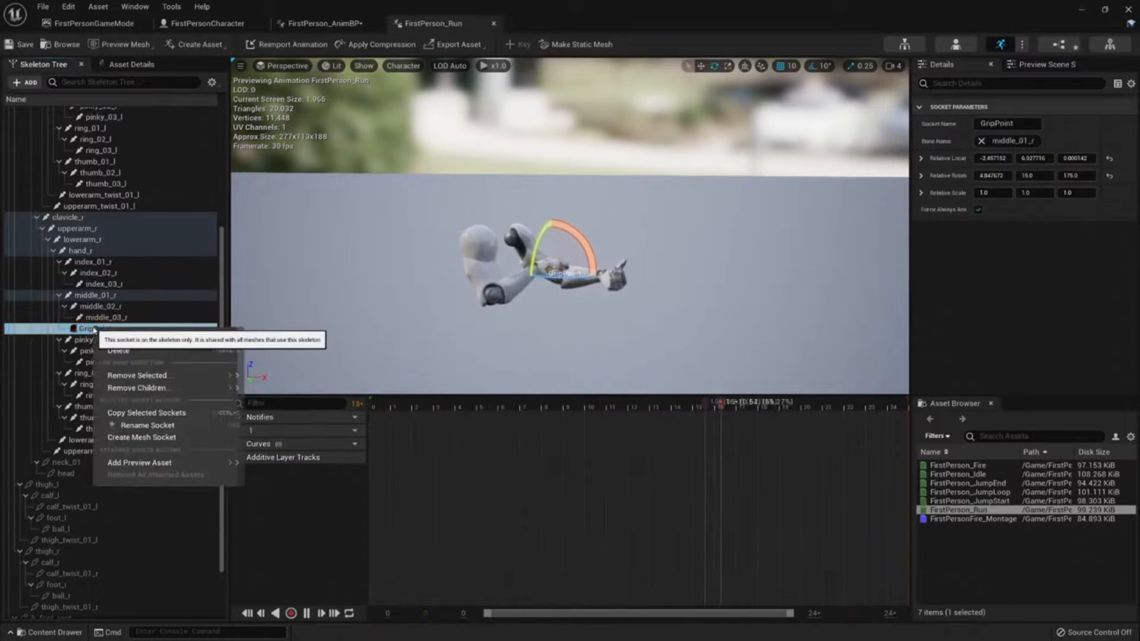
mouse_move(148, 463)
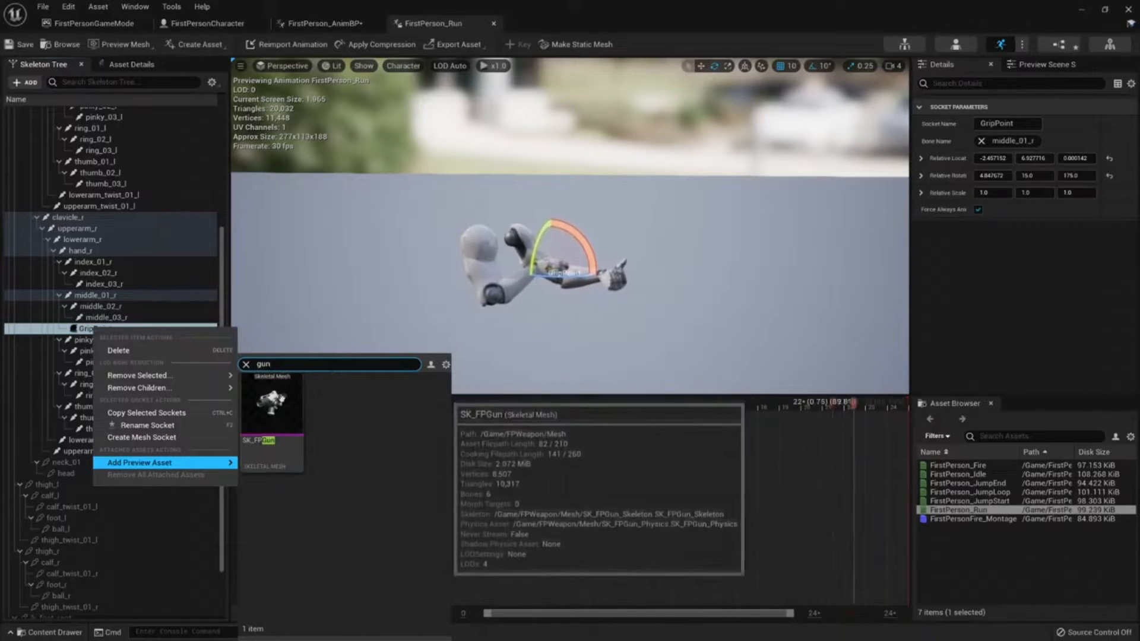
left_click(272, 403)
left_click_drag(620, 351, 593, 400)
right_click_drag(594, 267, 620, 261)
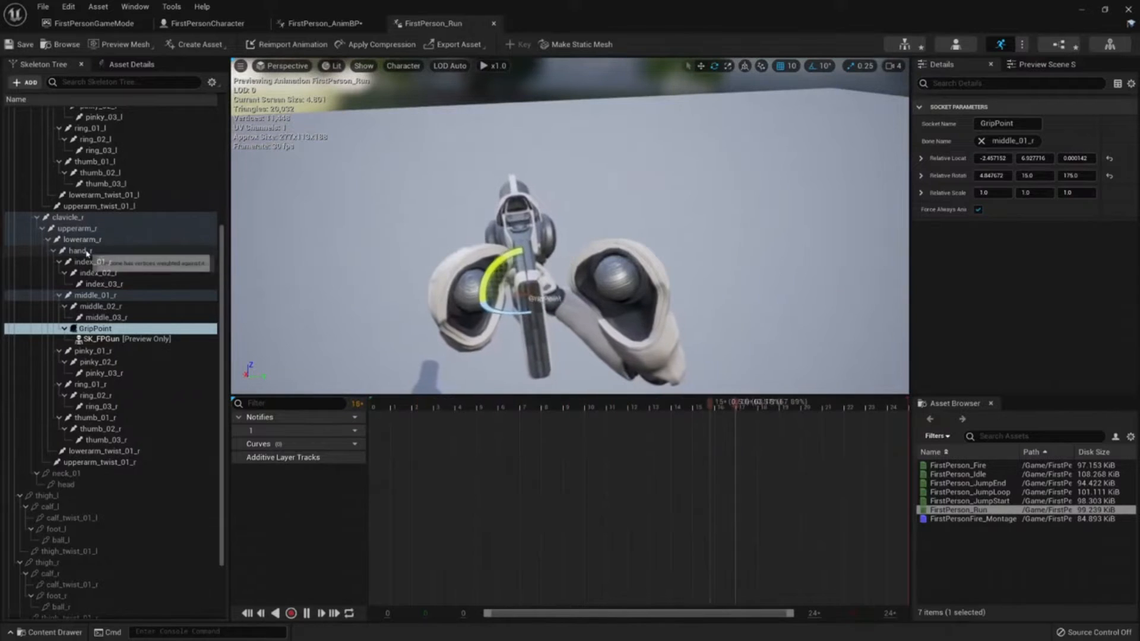
Step: Pause the run animation at frame 0 and add a key for the hand_r bone
left_click(84, 251)
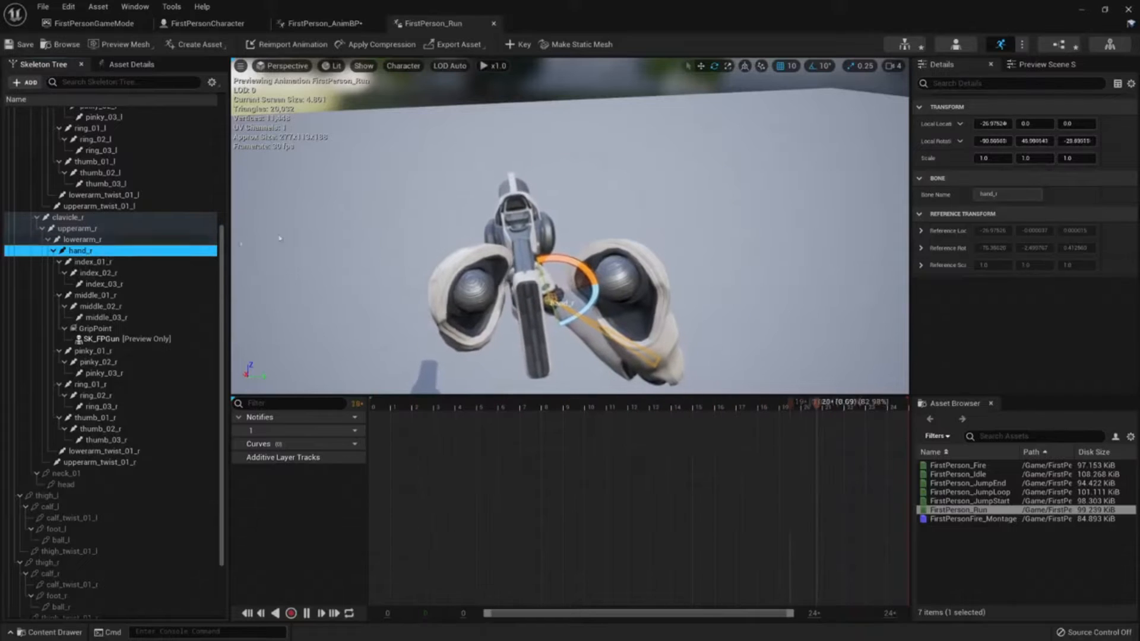
left_click(307, 613)
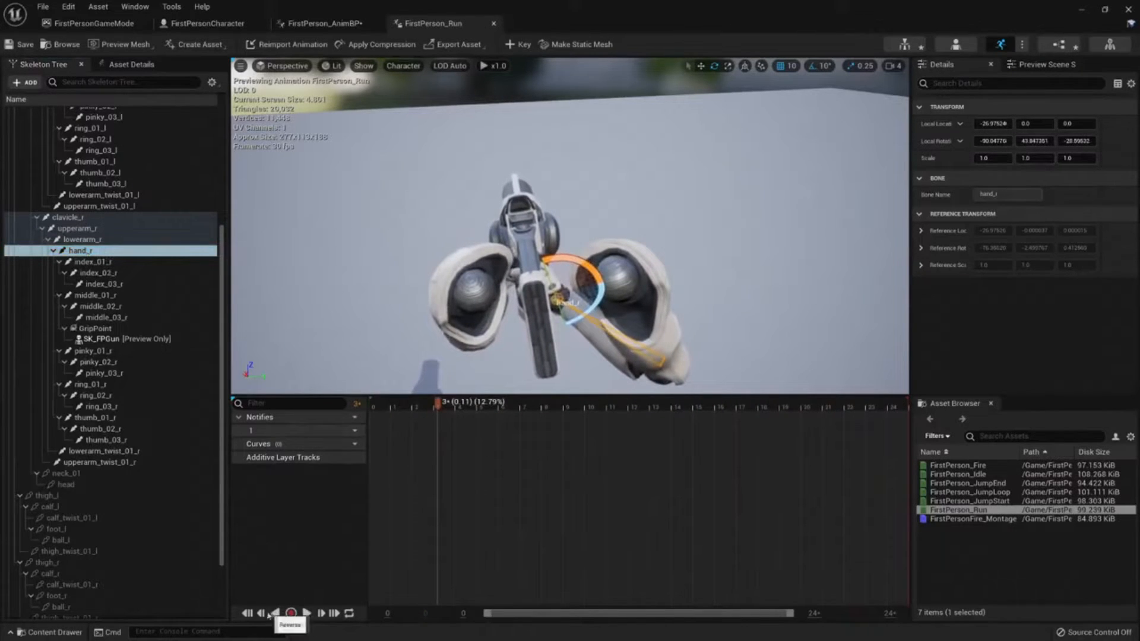
left_click(247, 613)
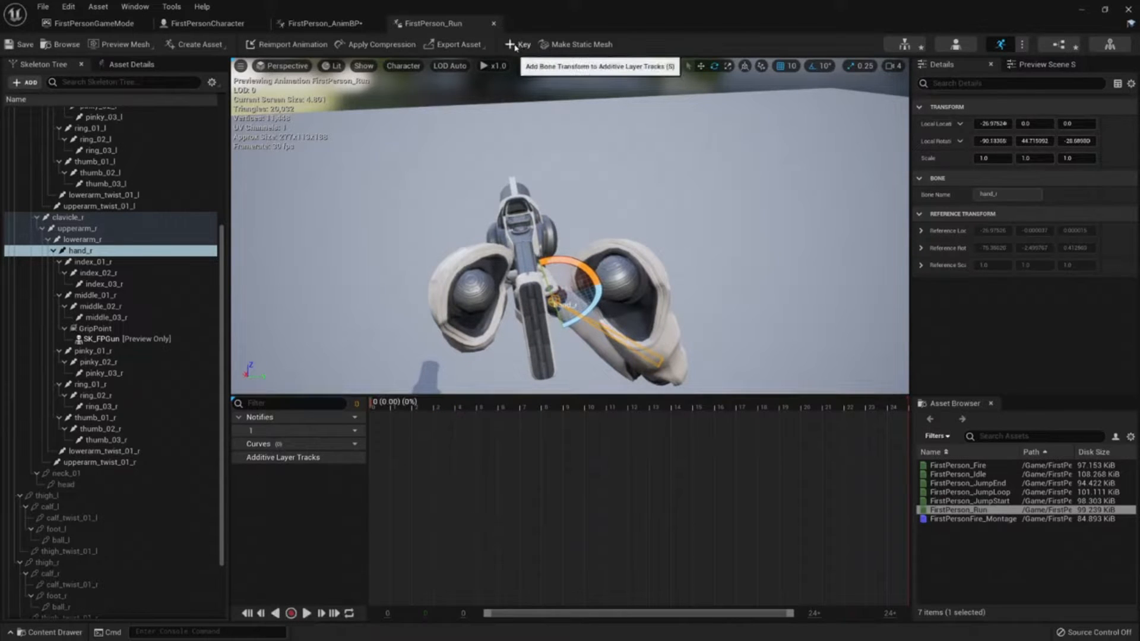
left_click(126, 254)
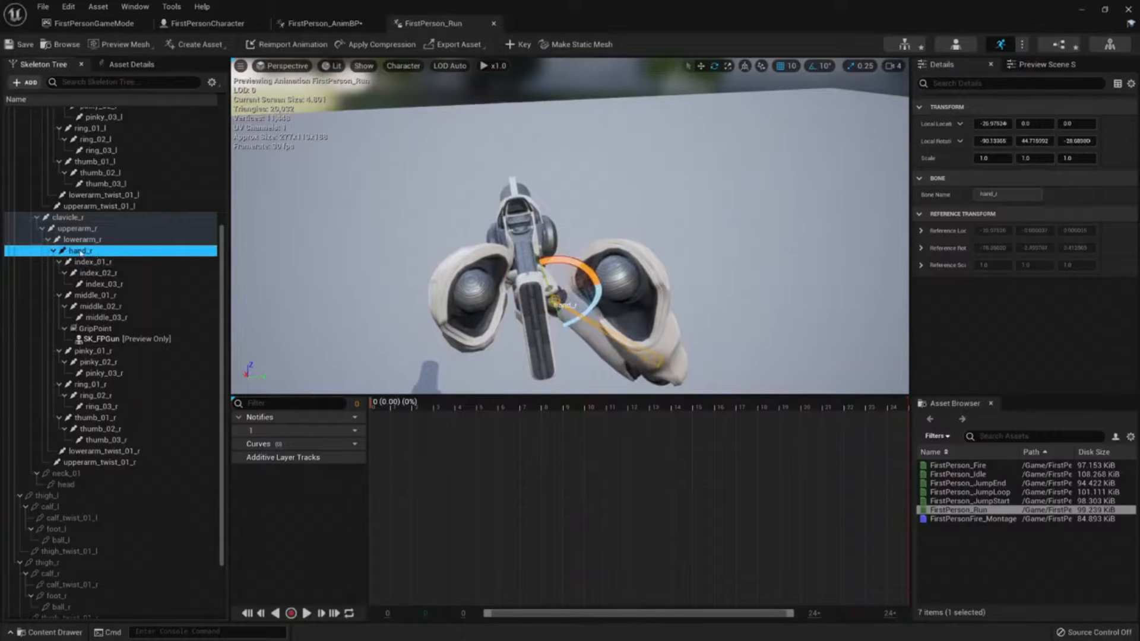
left_click(522, 46)
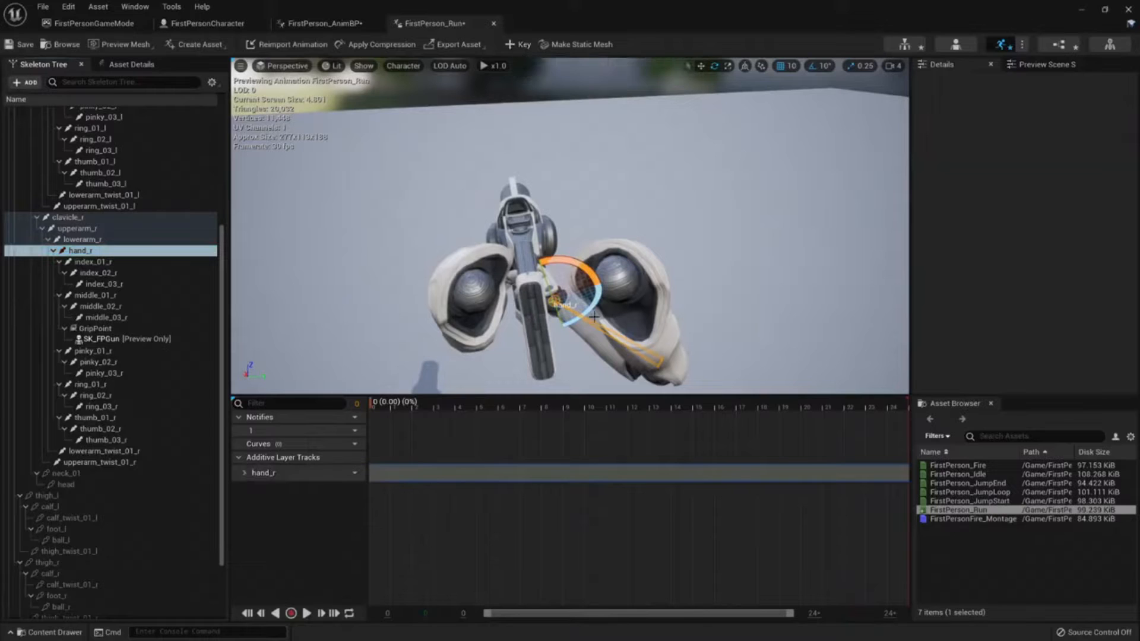
Step: Rotate hand_r to about -5.3° on its local Y axis, preview the animation, and return to frame 0
left_click_drag(585, 316, 599, 309)
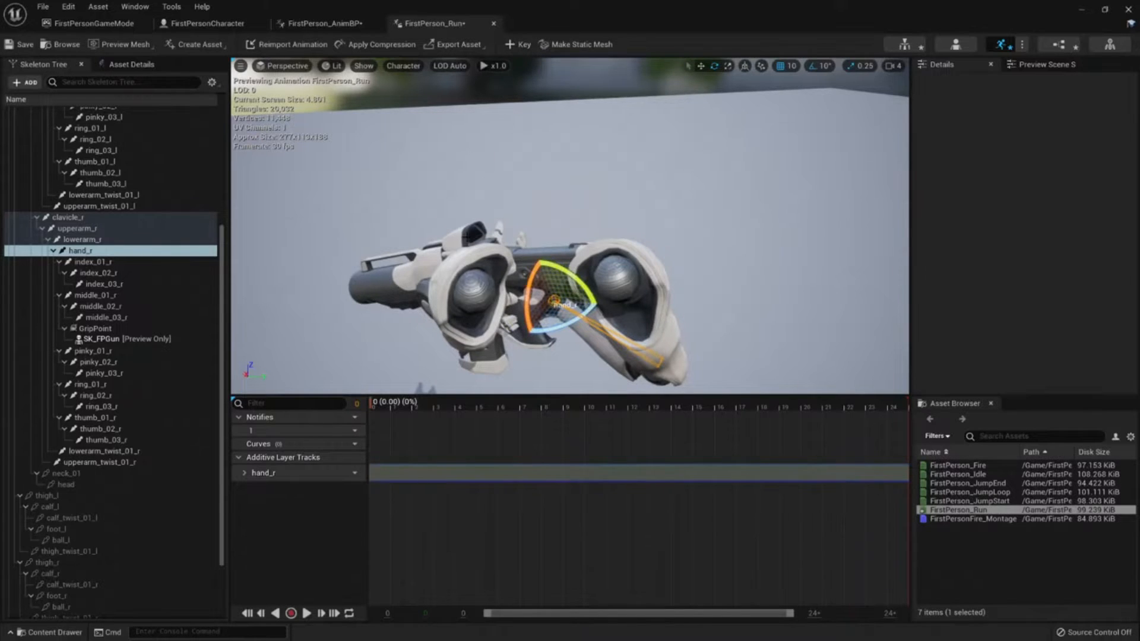
left_click_drag(542, 210, 543, 209)
left_click(307, 613)
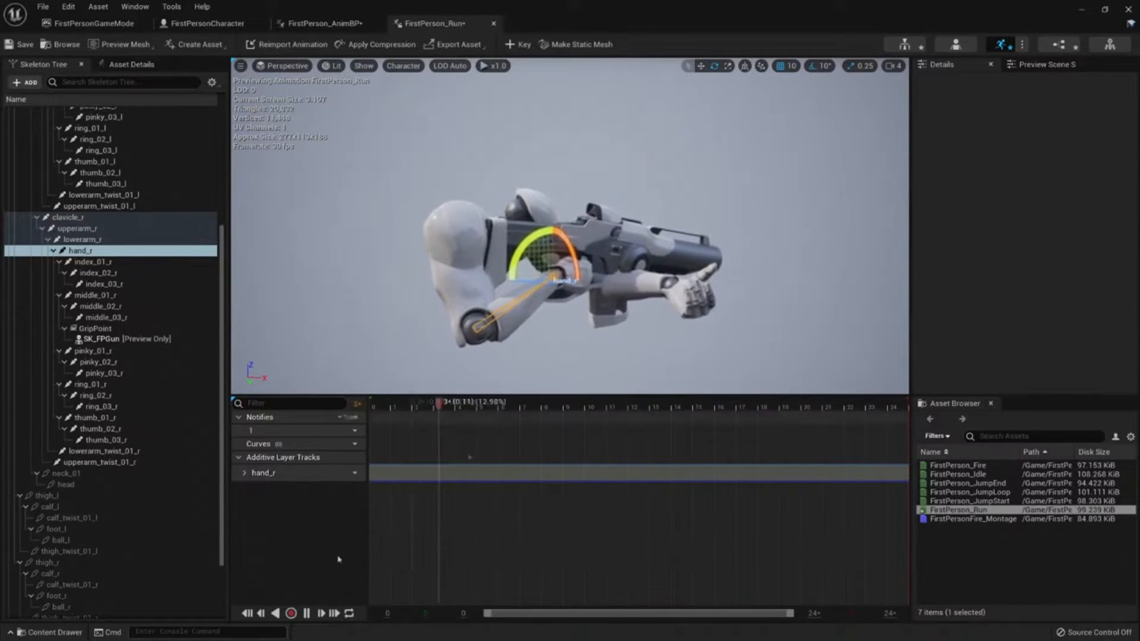
left_click(307, 613)
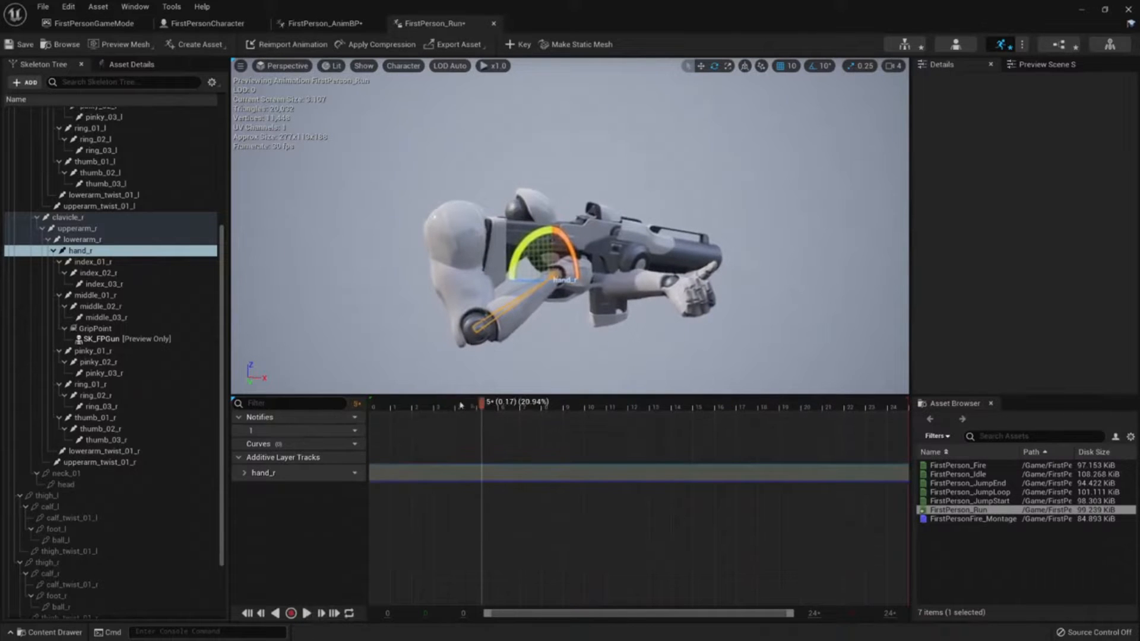
left_click_drag(460, 405, 360, 413)
Step: Rotate the lowerarm_r bone to about -17.9, 26.3, 109.5 and key it at frame 0
mouse_move(570, 331)
right_mouse_down()
mouse_move(664, 333)
mouse_move(572, 331)
right_mouse_up()
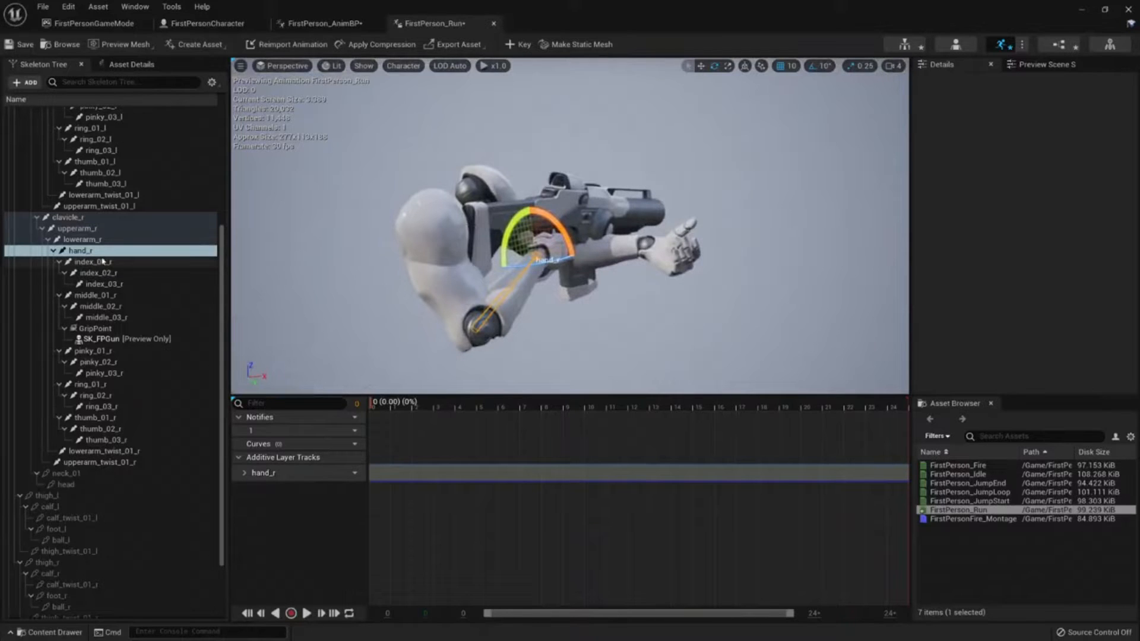
left_click(83, 241)
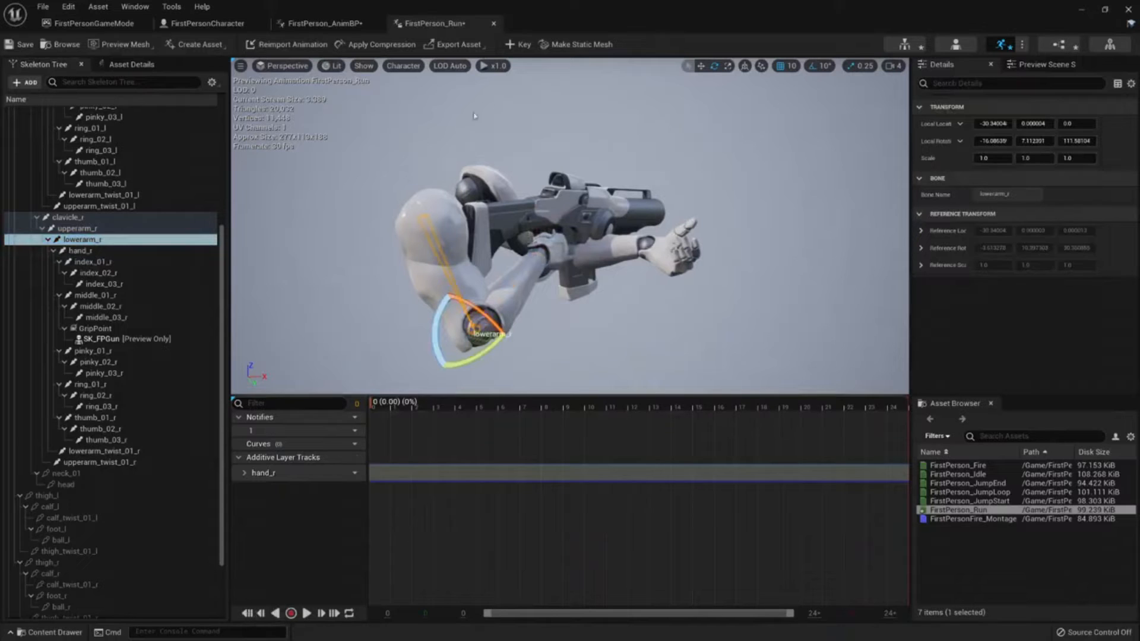
left_click(520, 47)
mouse_move(482, 356)
left_mouse_down()
mouse_move(439, 367)
mouse_move(480, 356)
left_mouse_up()
left_click(518, 44)
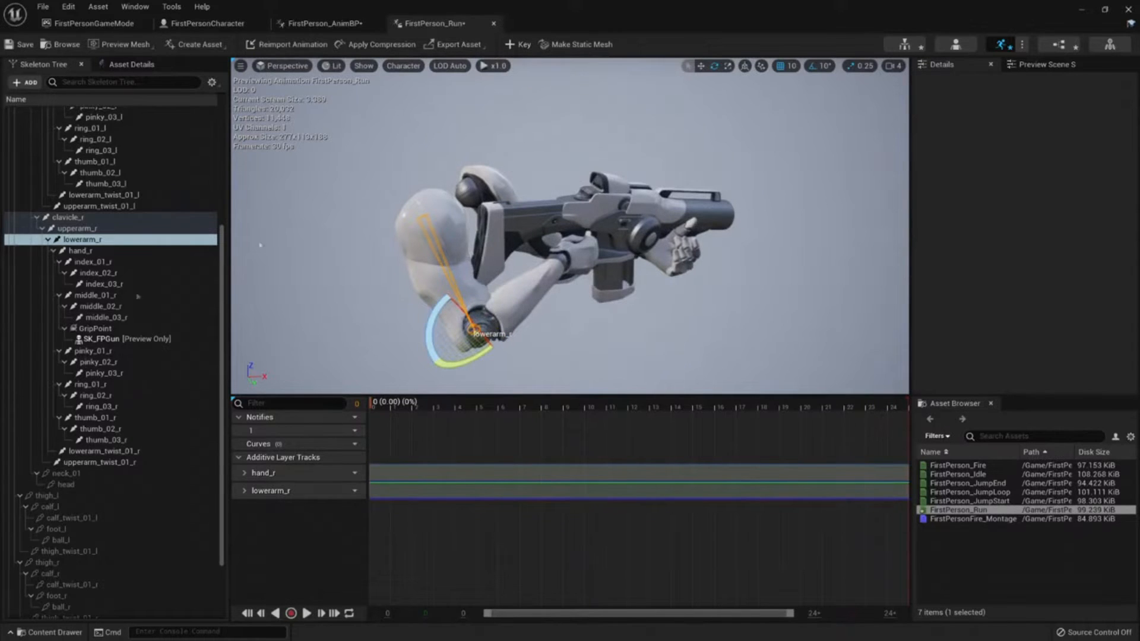
Step: Rotate hand_r further to about -25.3° on its local Y axis and key it at frame 0
left_click(100, 254)
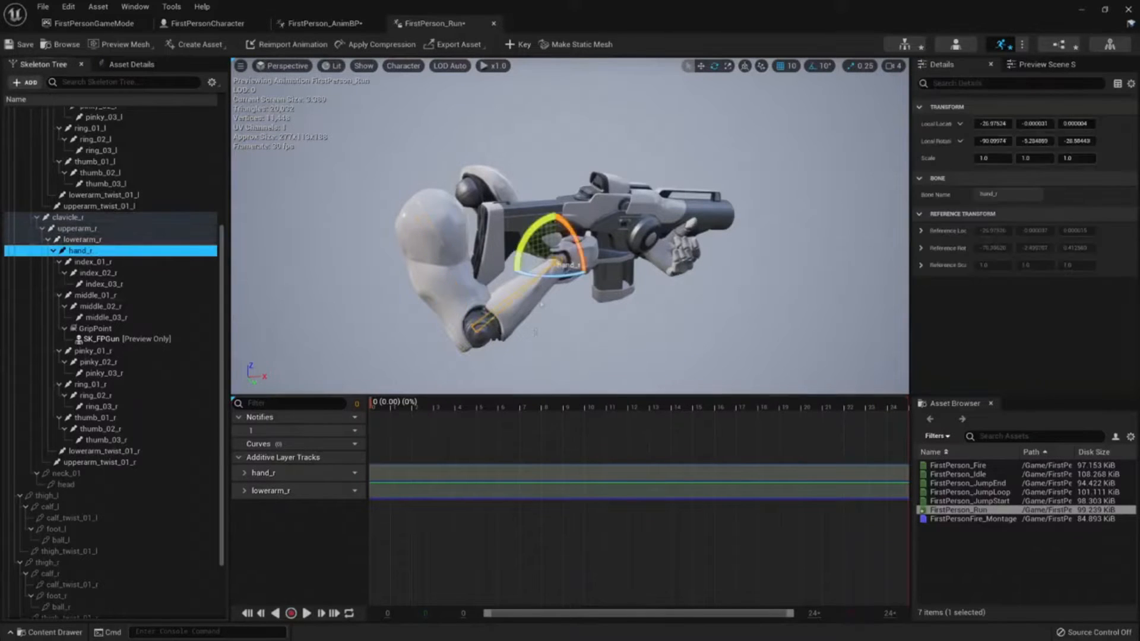
left_click_drag(558, 276, 521, 276)
right_click_drag(681, 289, 656, 282)
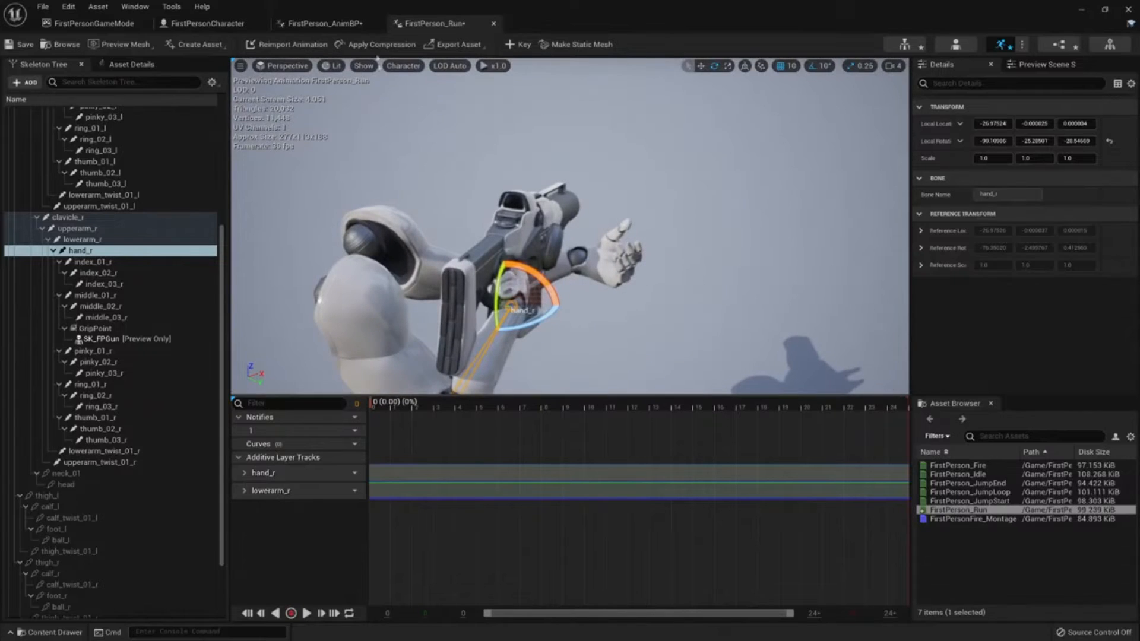
left_click(525, 47)
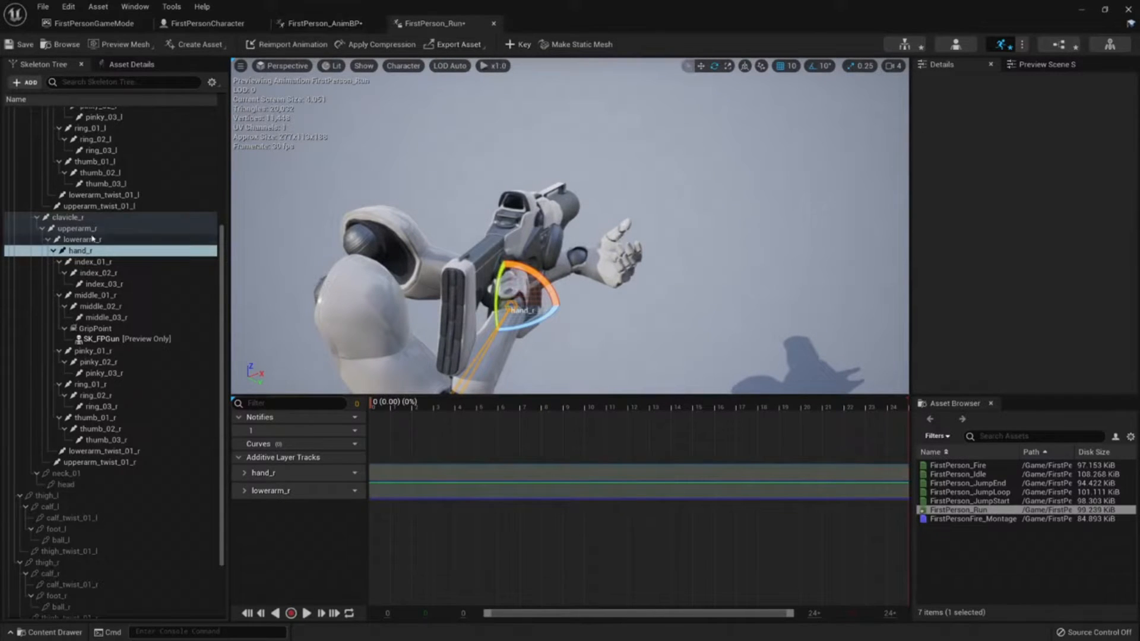
Step: Examine the right arm bones and the clavicle_l bone while viewing the gun pose from both sides
left_click(71, 239)
right_click_drag(564, 237, 504, 234)
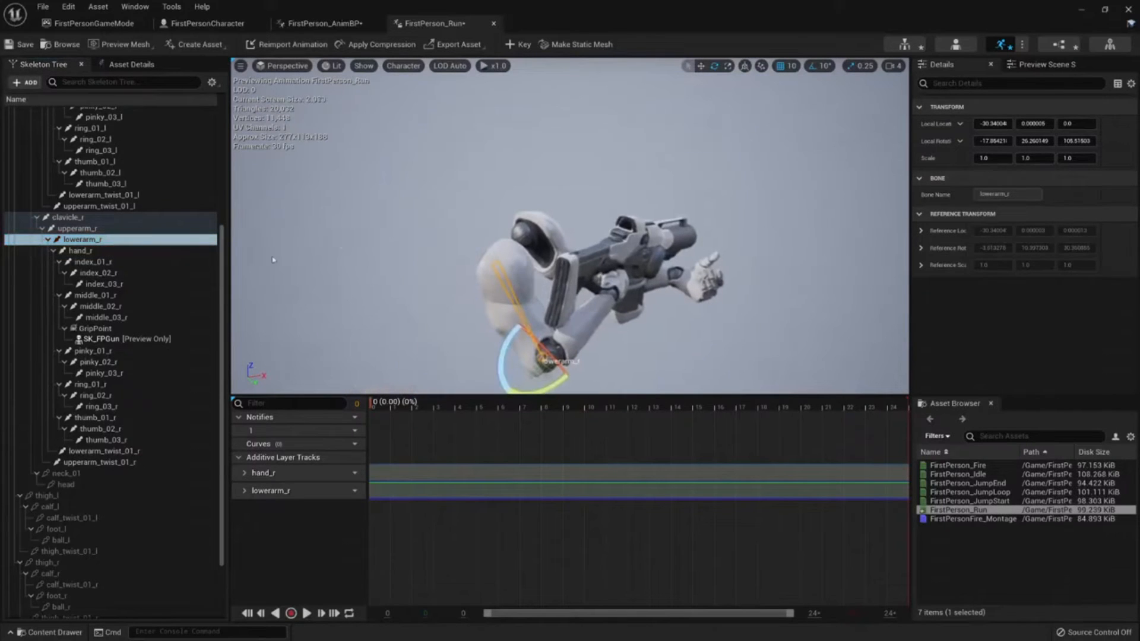
scroll(116, 228, "up", 2)
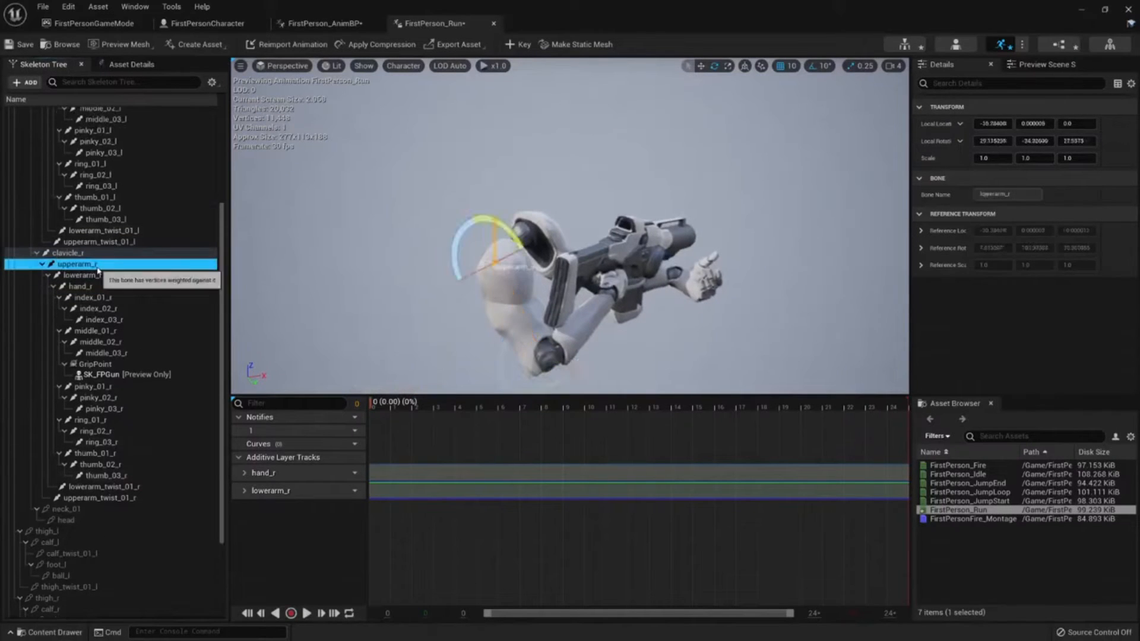
key("Down")
scroll(82, 276, "up", 8)
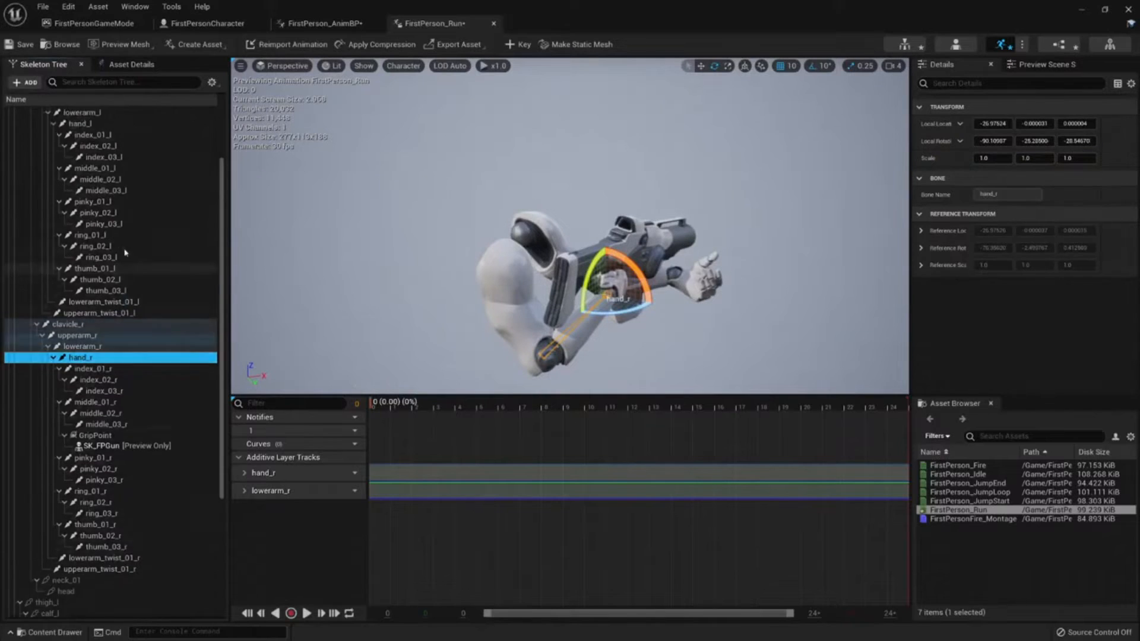
left_click(82, 178)
left_click(84, 169)
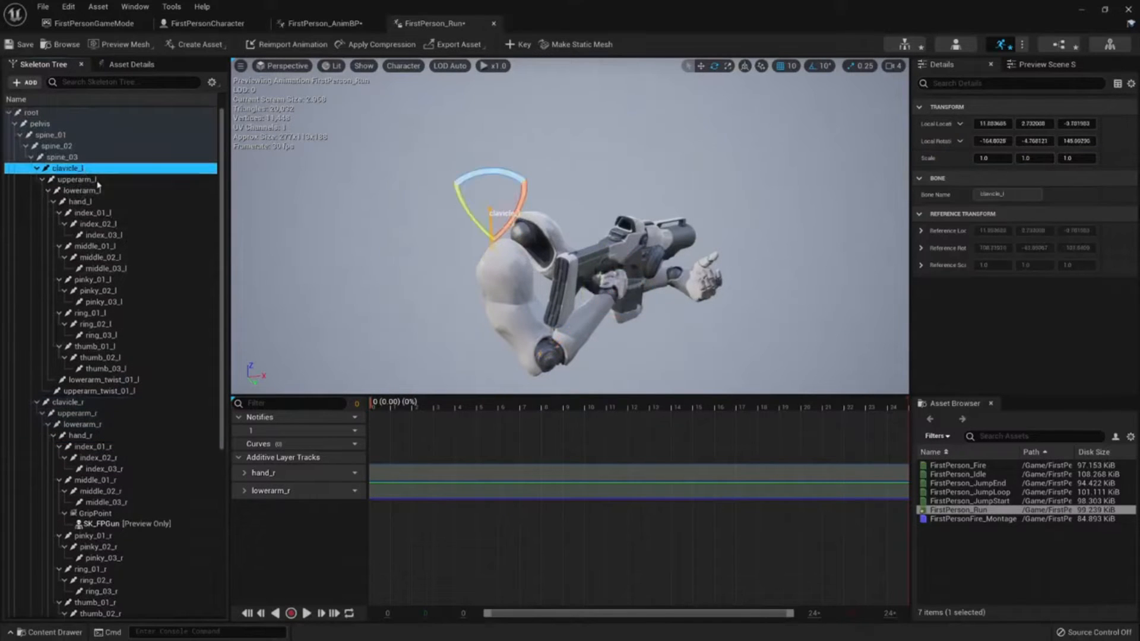
right_click_drag(534, 237, 748, 264)
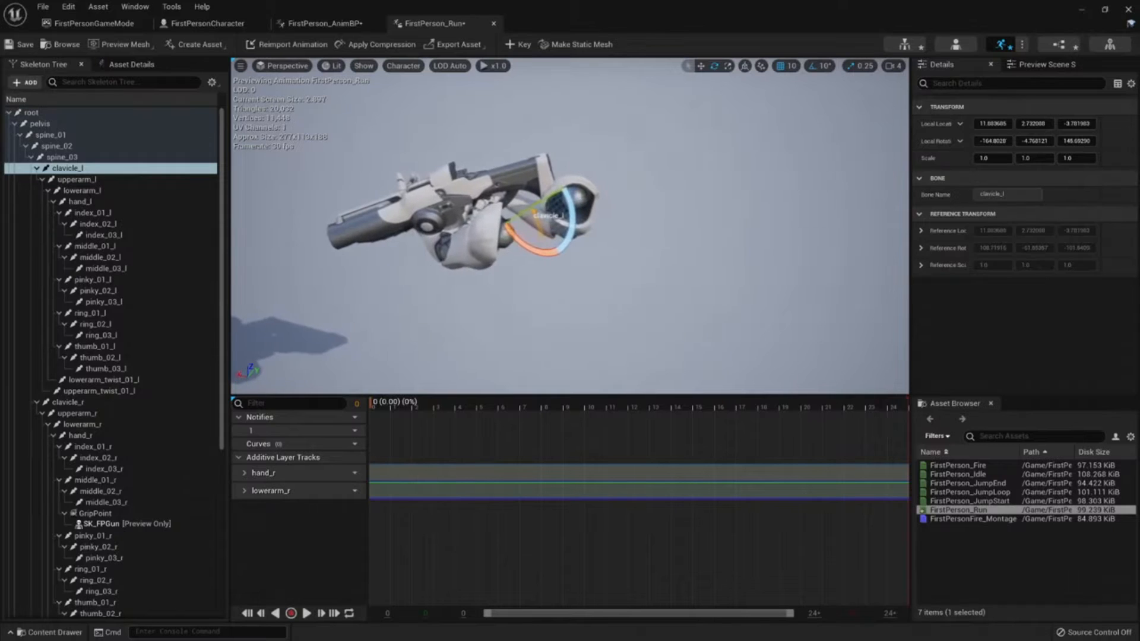
Step: Try a rotation on the upperarm_l bone, undo the last rotation, and add a key for the bone at frame 0
left_click(89, 179)
right_click_drag(646, 244, 511, 273)
left_click_drag(454, 340, 469, 330)
right_click_drag(469, 330, 496, 318)
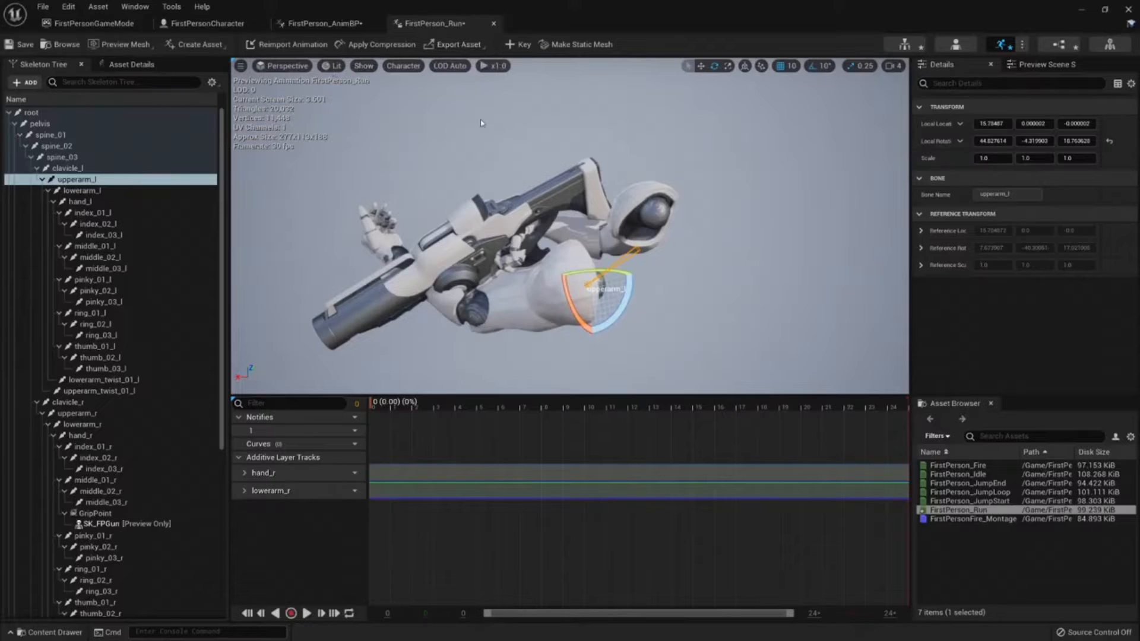
key("ctrl+z")
left_click(522, 47)
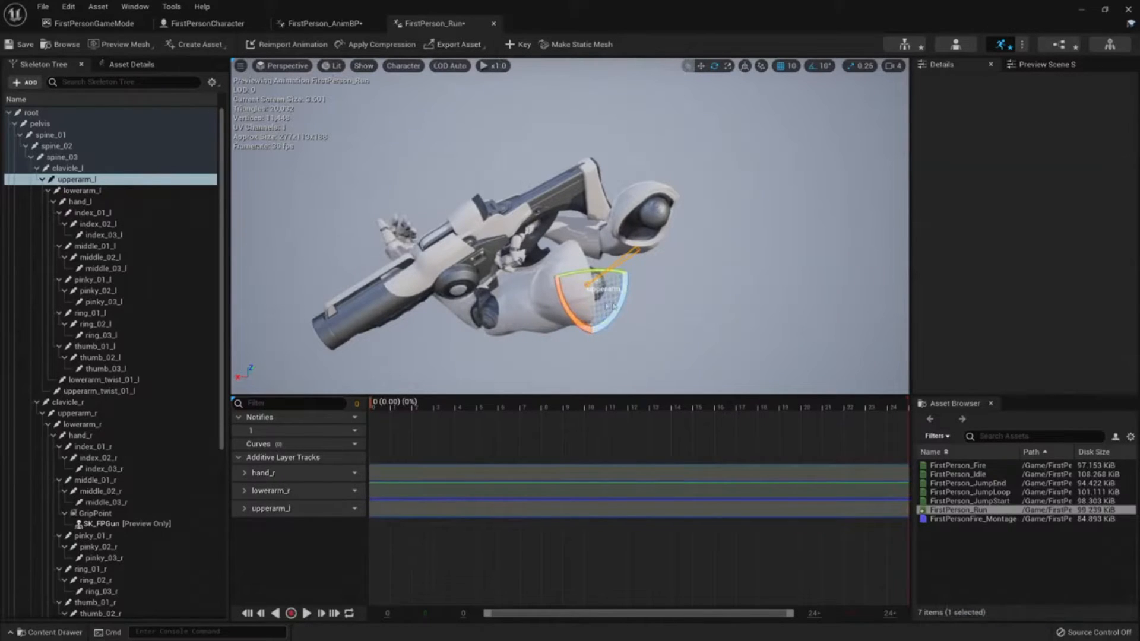
Step: Rotate the upperarm_l bone to bring the left arm in under the gun and key it at frame 0
left_click_drag(586, 271, 586, 285)
left_click_drag(617, 321, 634, 304)
right_click_drag(623, 316, 624, 353)
left_click_drag(577, 316, 565, 308)
left_click(508, 46)
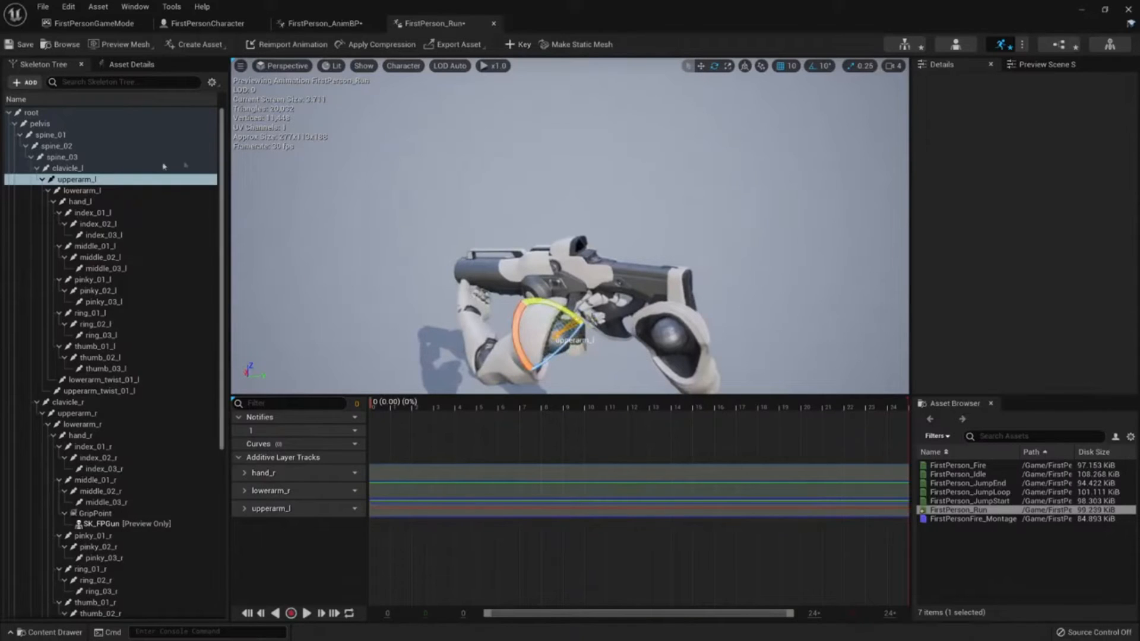
Step: Rotate the lowerarm_l bone to move the left hand toward the gun and key it at frame 0
left_click(107, 191)
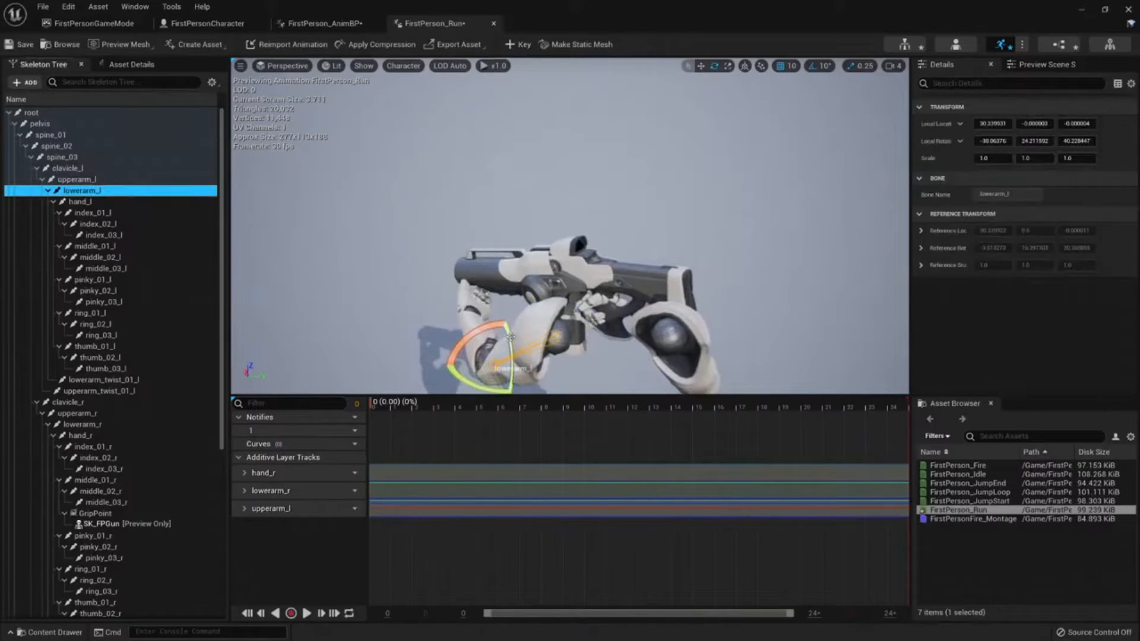
left_click(525, 49)
mouse_move(509, 350)
left_mouse_down()
mouse_move(509, 328)
mouse_move(510, 349)
left_mouse_up()
left_click_drag(450, 374, 445, 360)
right_click_drag(587, 254, 579, 246)
left_click(520, 45)
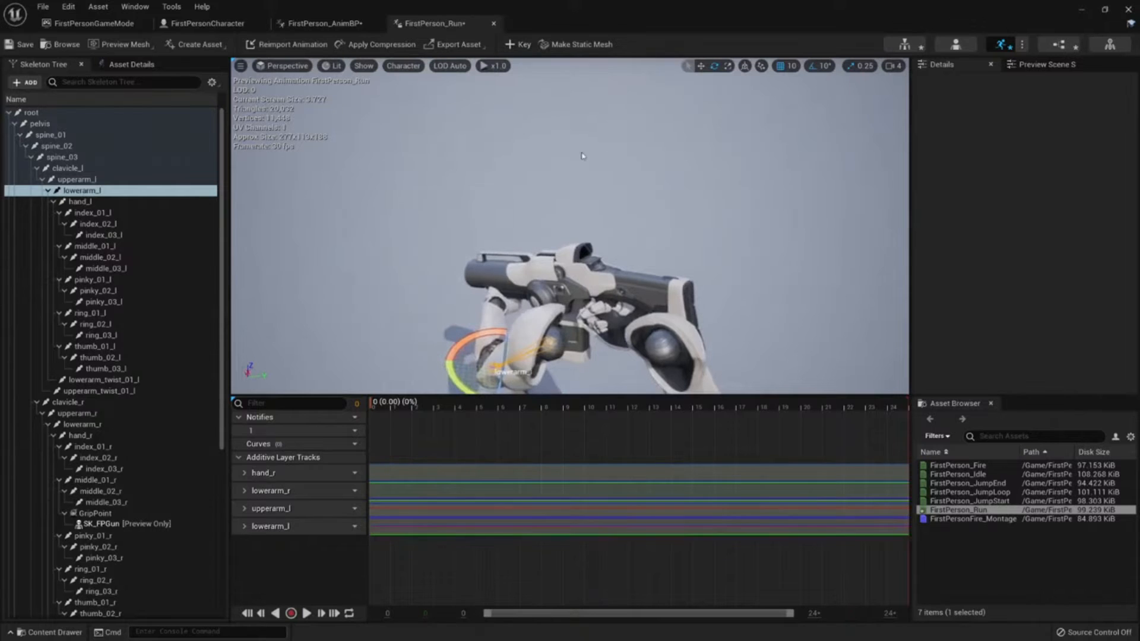
Step: Play and stop the run animation to check the left arm's hold on the gun from the front
right_click_drag(580, 153, 601, 172)
right_click_drag(570, 237, 579, 313)
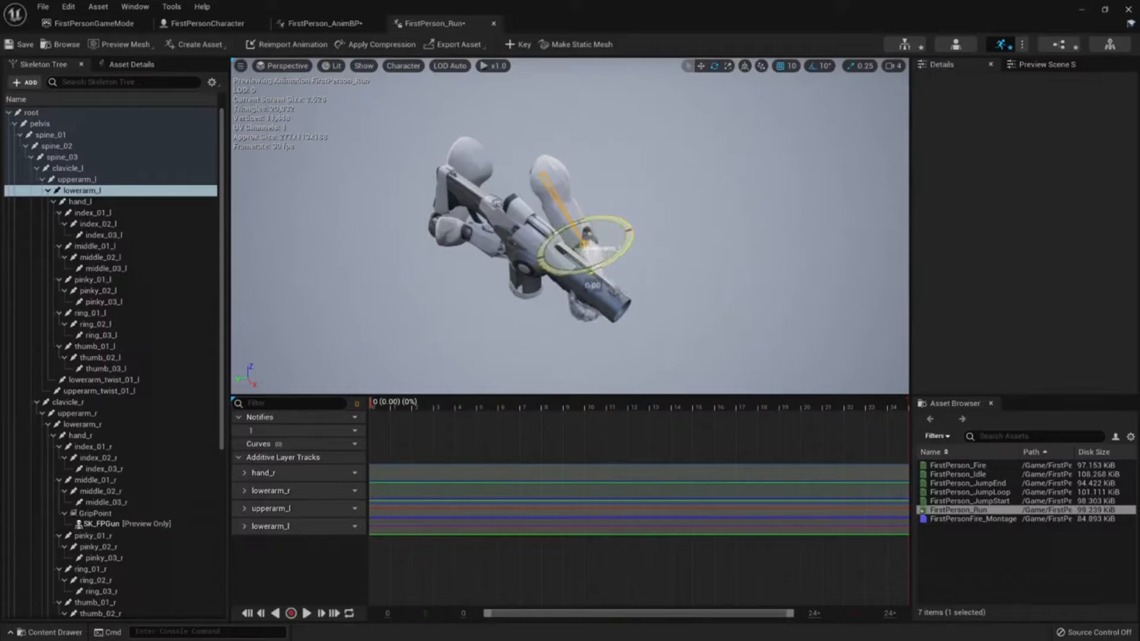
right_click_drag(613, 362, 613, 362)
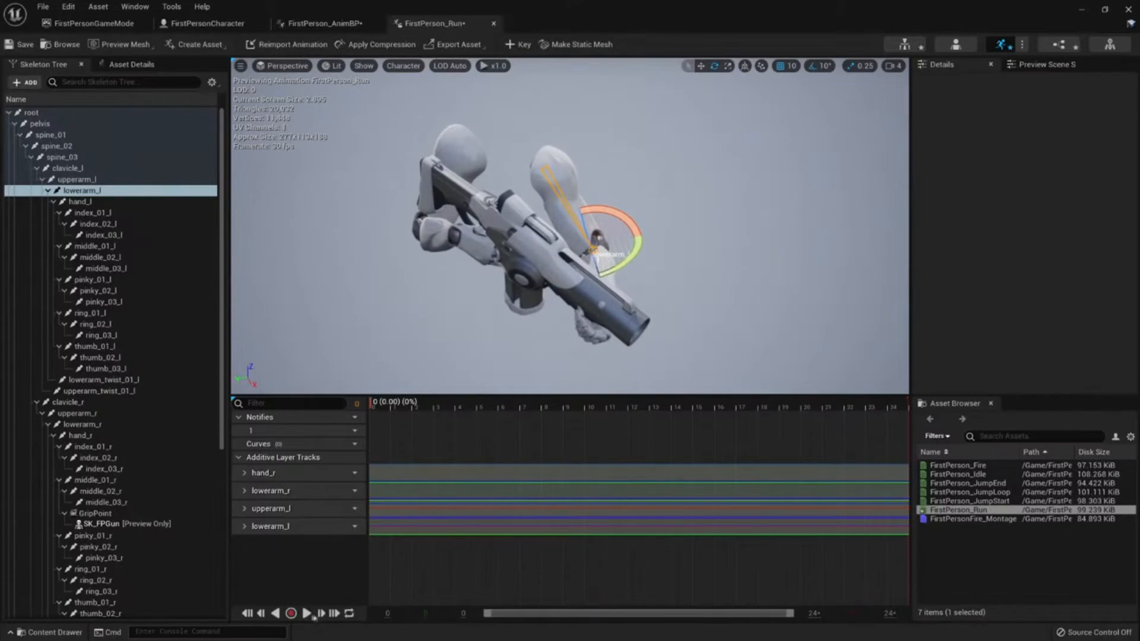
left_click(304, 613)
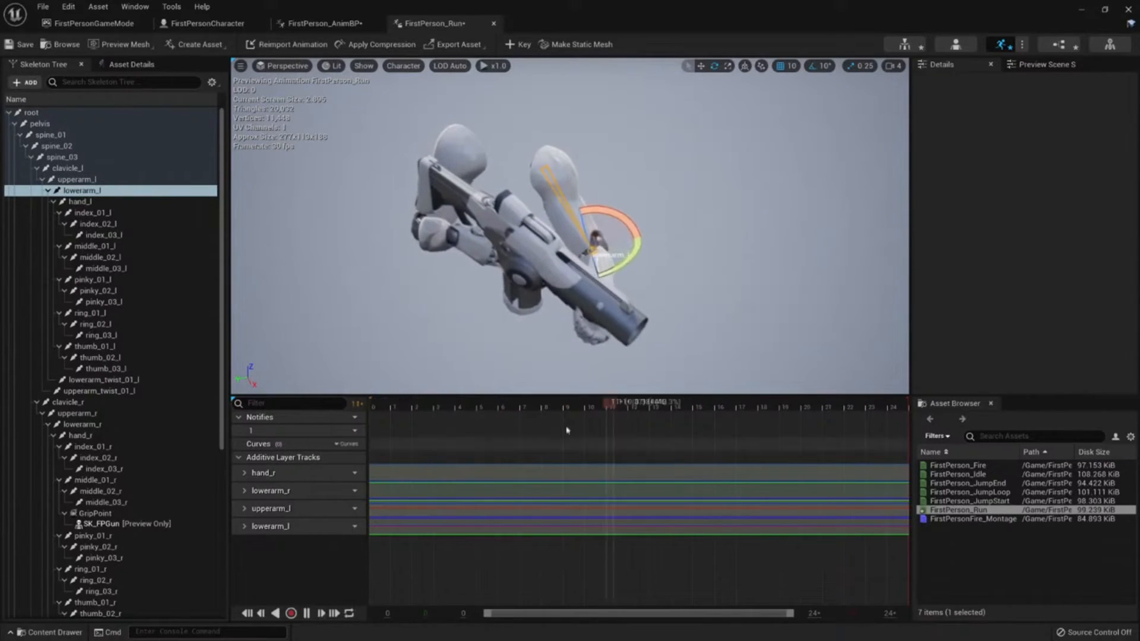
right_click_drag(613, 362, 613, 361)
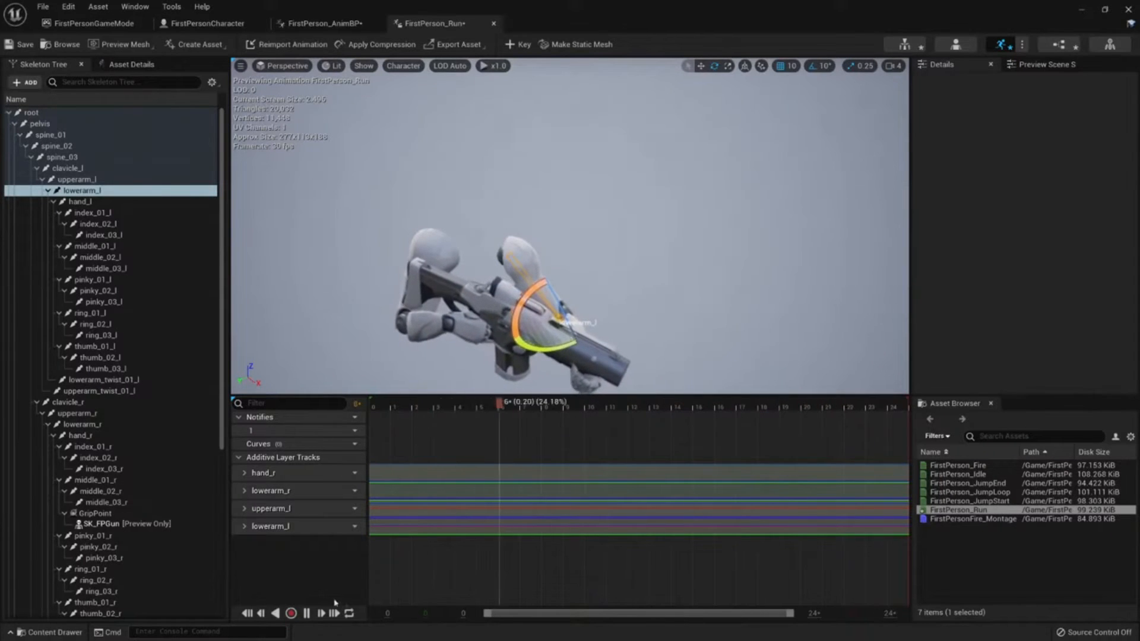
left_click(306, 613)
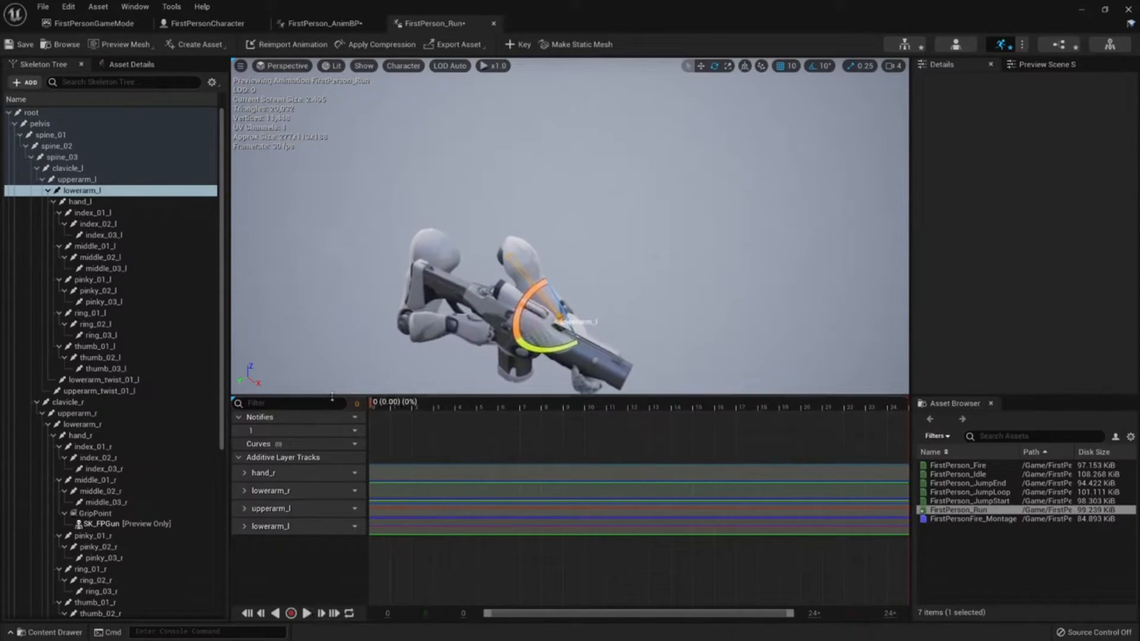
Step: Rotate the lowerarm_l bone further so the left hand supports the gun barrel and key it at frame 0
right_click_drag(560, 203, 613, 171)
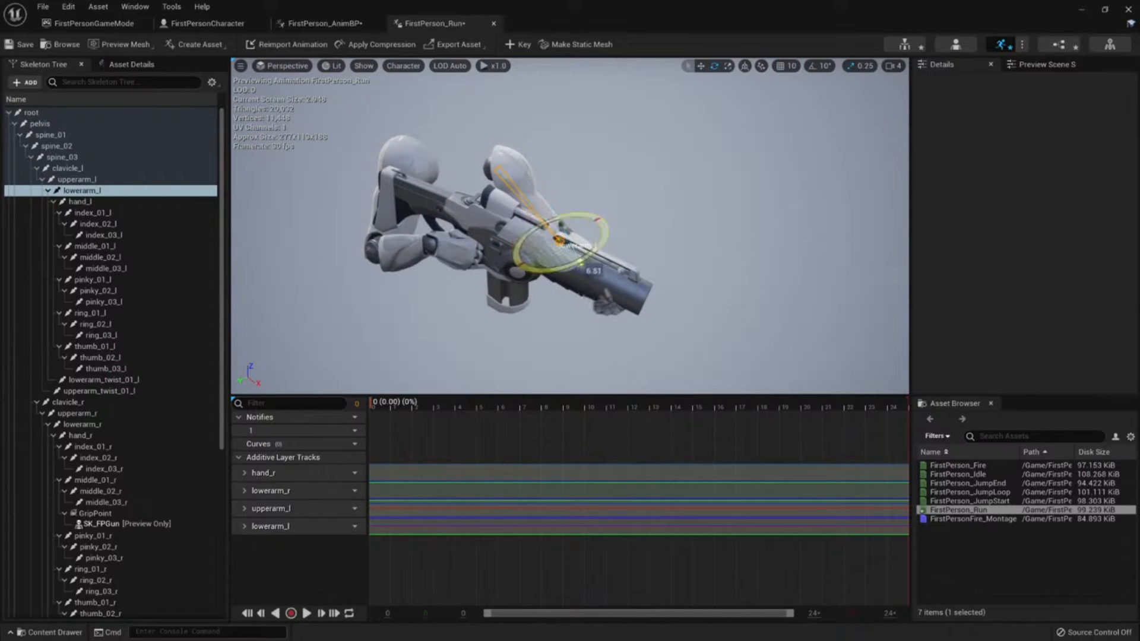
key("d")
right_click_drag(674, 316, 398, 326)
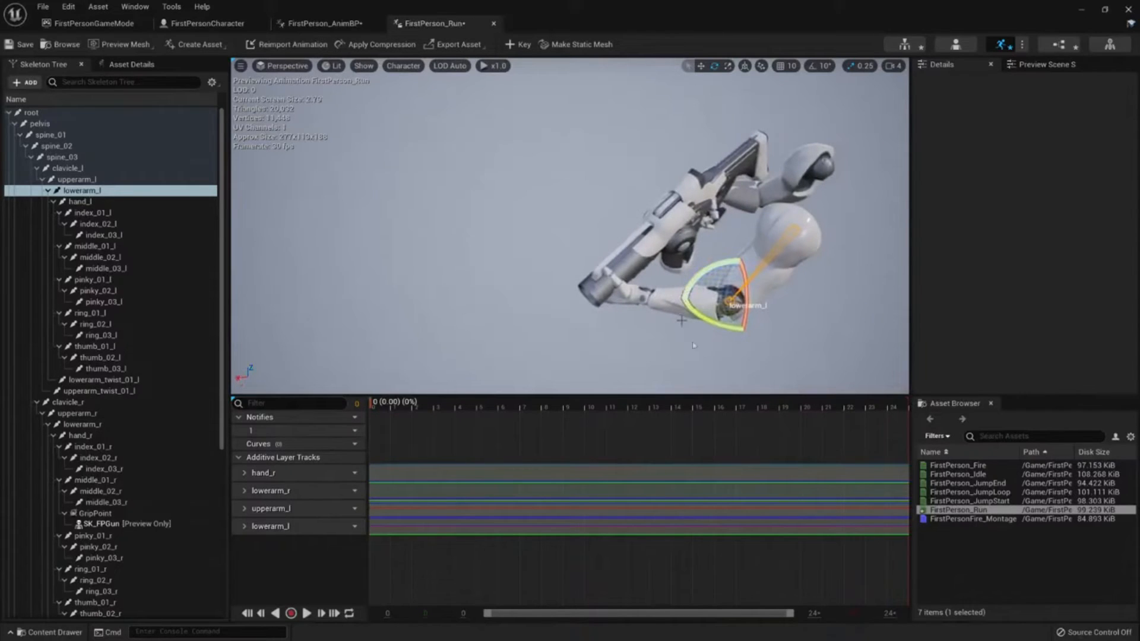
left_click(512, 47)
Step: Save the FirstPerson_Run animation and play it back in the viewport
right_click_drag(544, 203, 588, 184)
key("w")
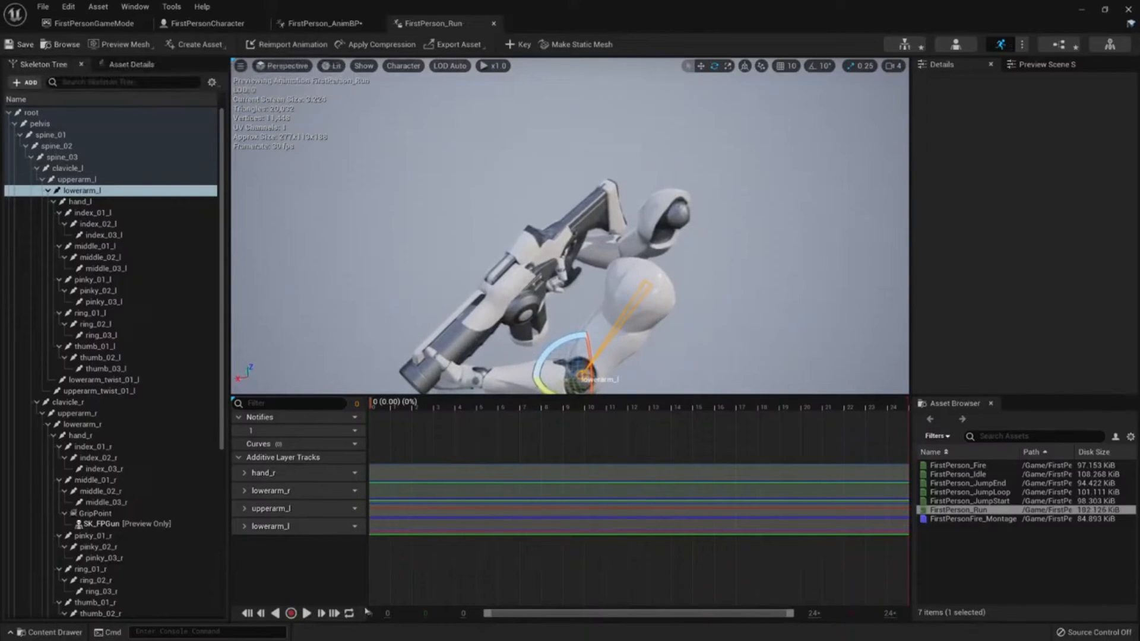
left_click(306, 613)
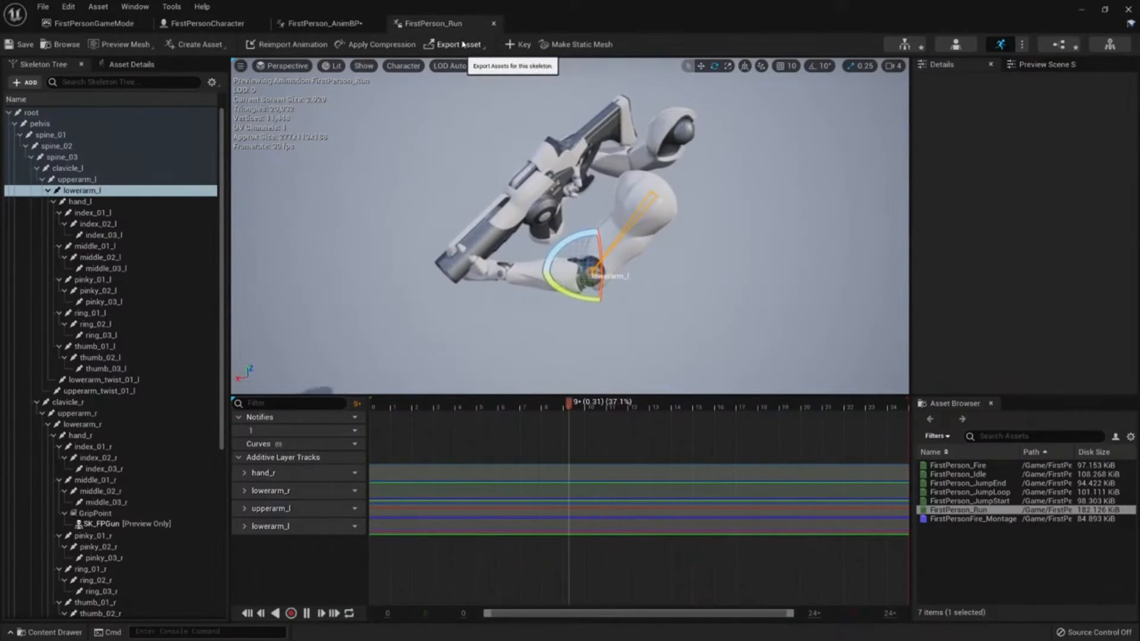
Step: Run the game preview, fire and run forward to check the gun pose in motion, and end the preview
key("alt+p")
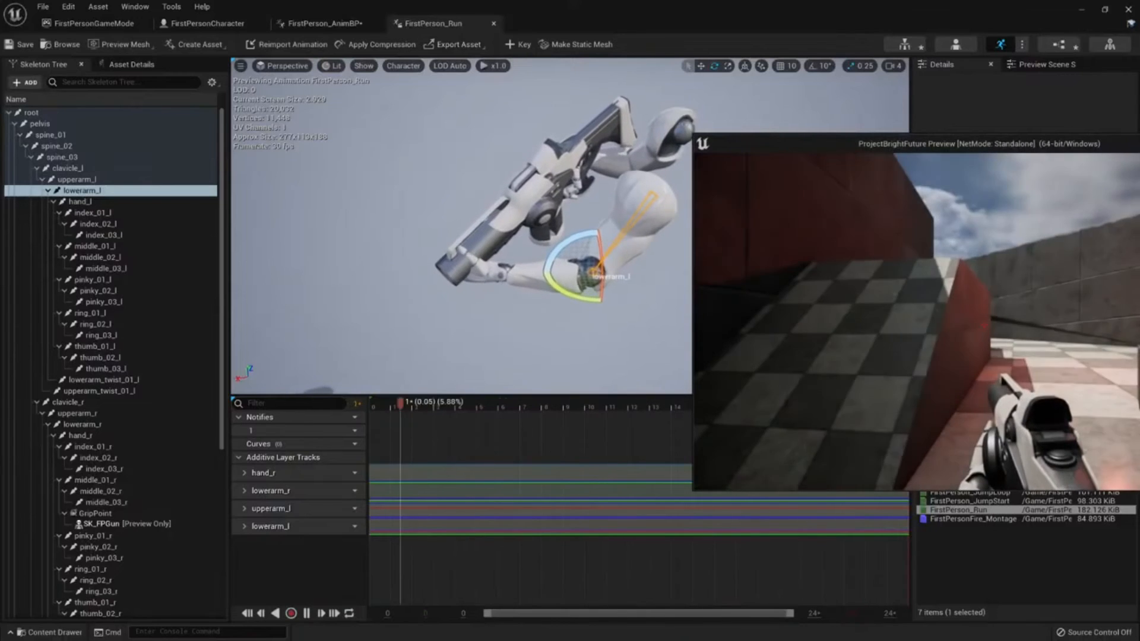
key("shift+F1")
left_click_drag(963, 147, 814, 199)
left_click(831, 309)
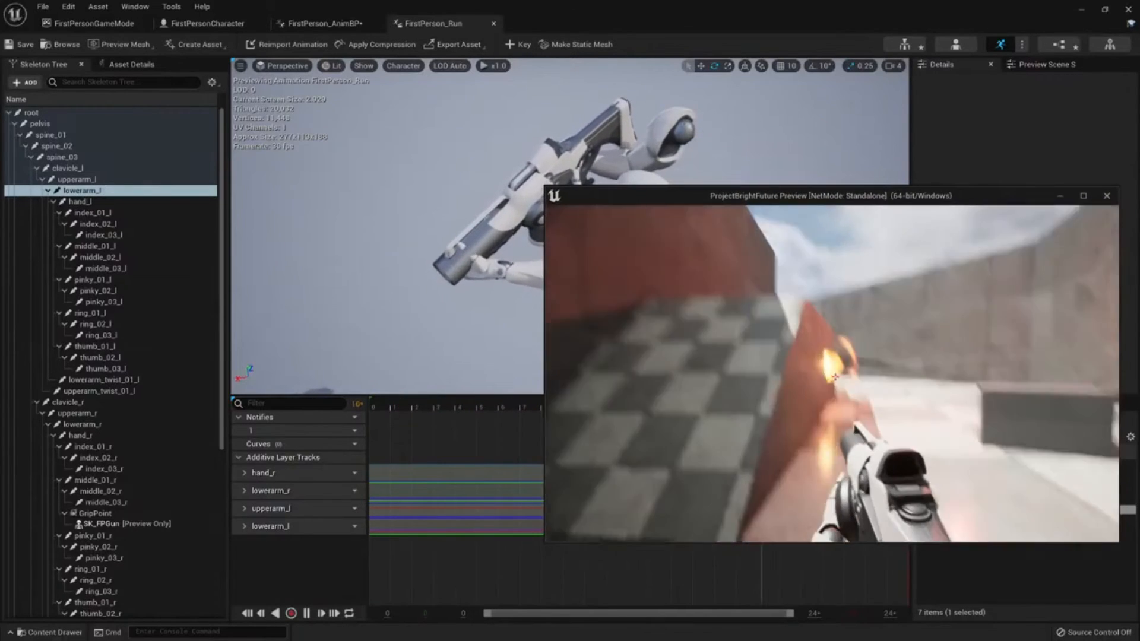
key("w")
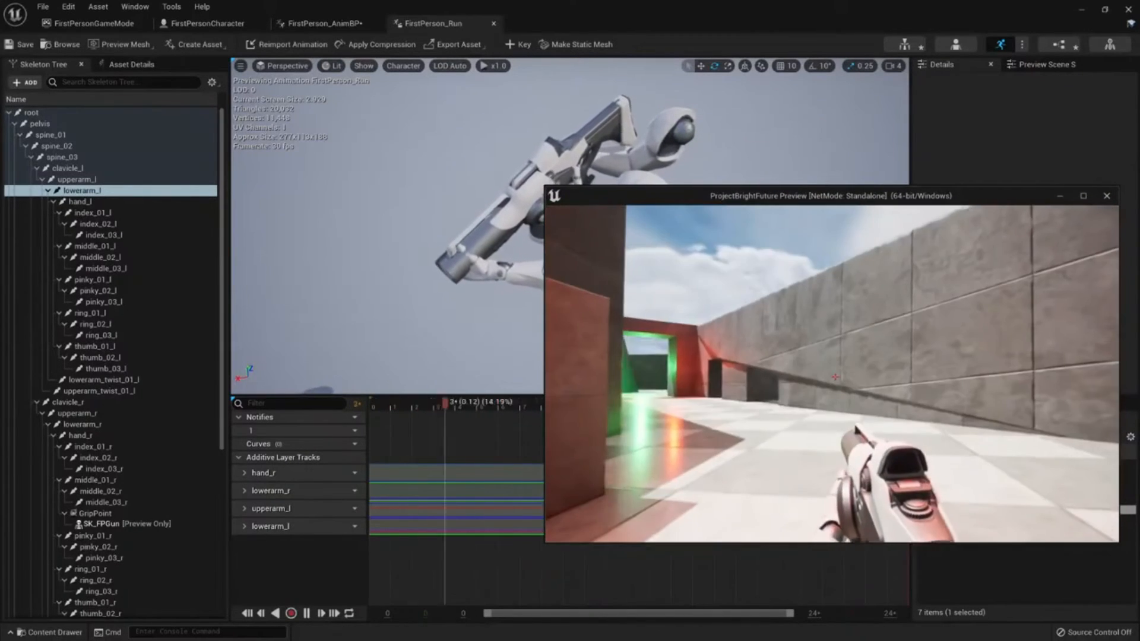
key("Escape")
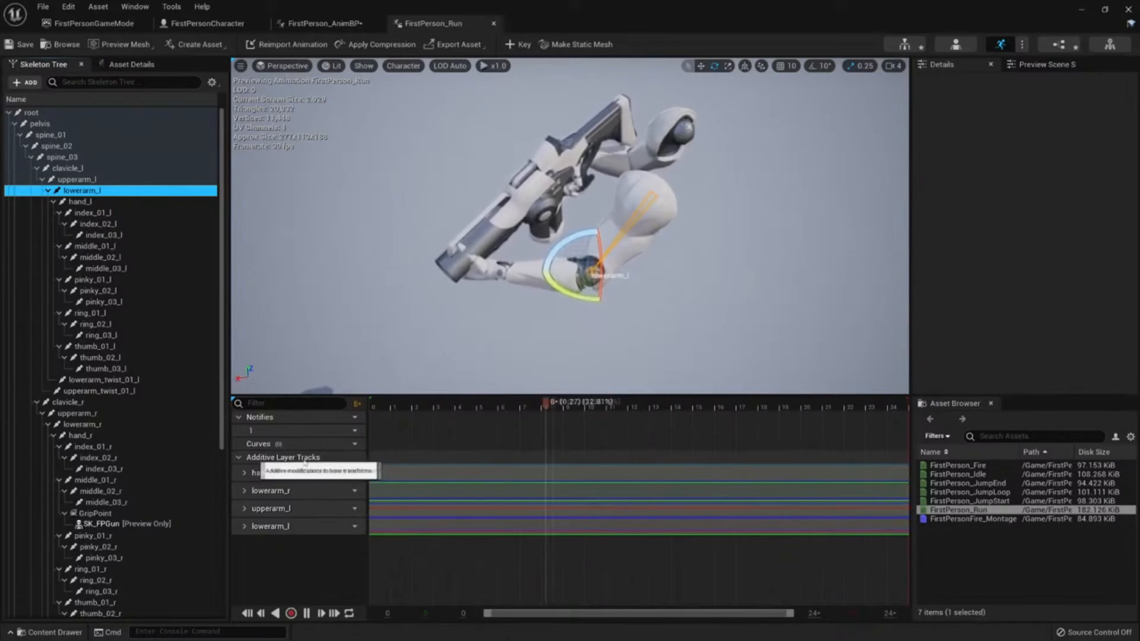
Step: Examine the Additive Anim Type options in the asset details of FirstPerson_Run
left_click(153, 66)
scroll(79, 409, "down", 5)
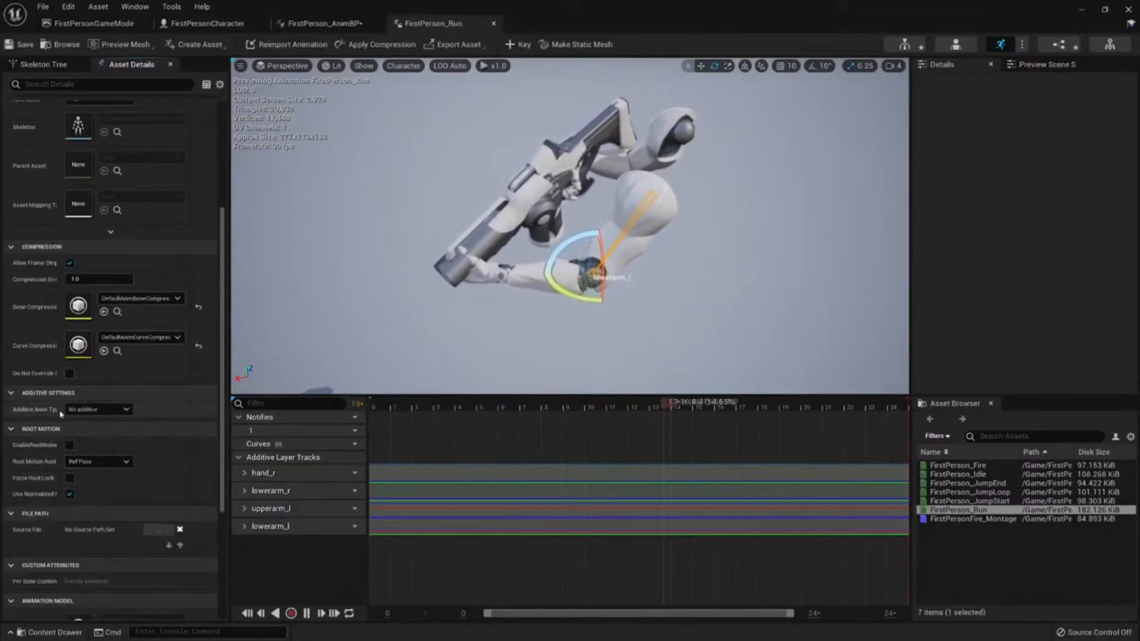
left_click_drag(61, 409, 90, 409)
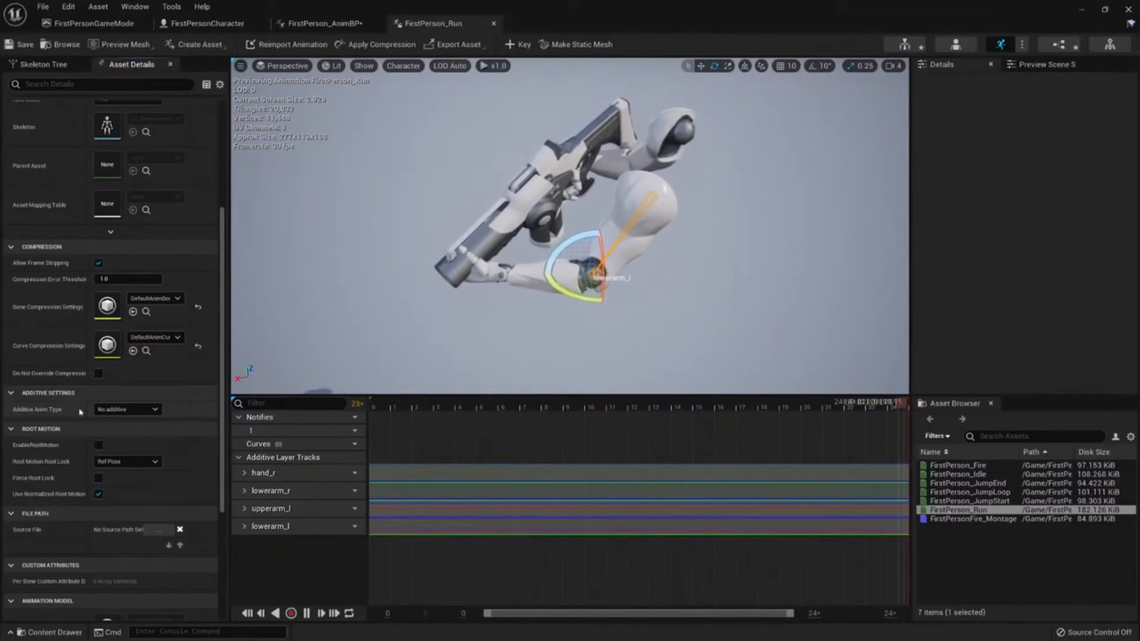
left_click(122, 409)
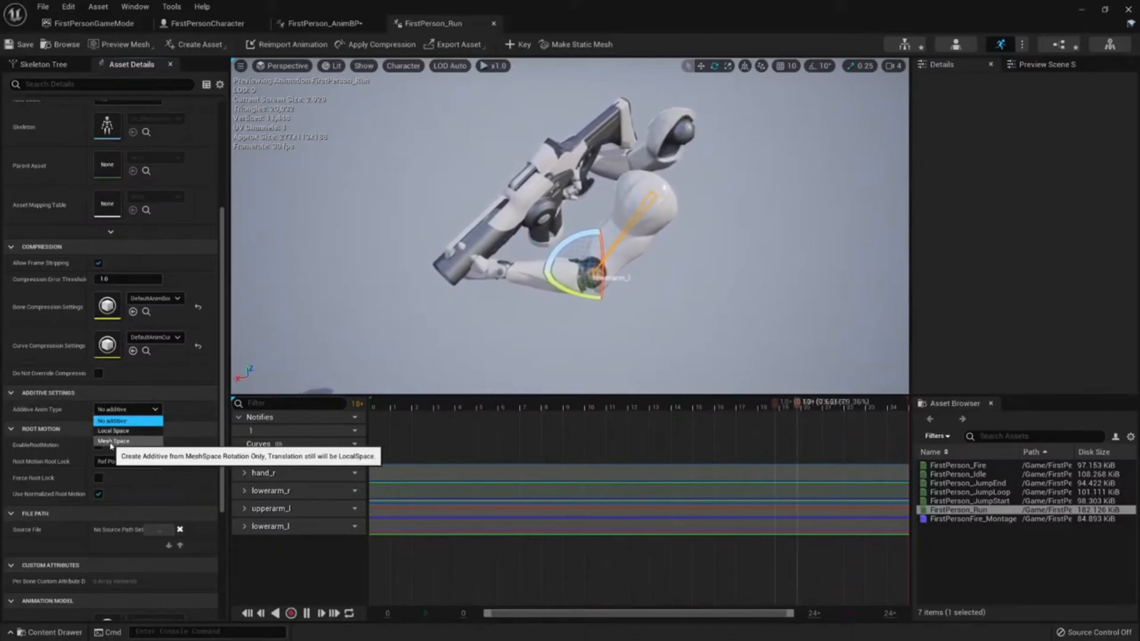
left_click(63, 420)
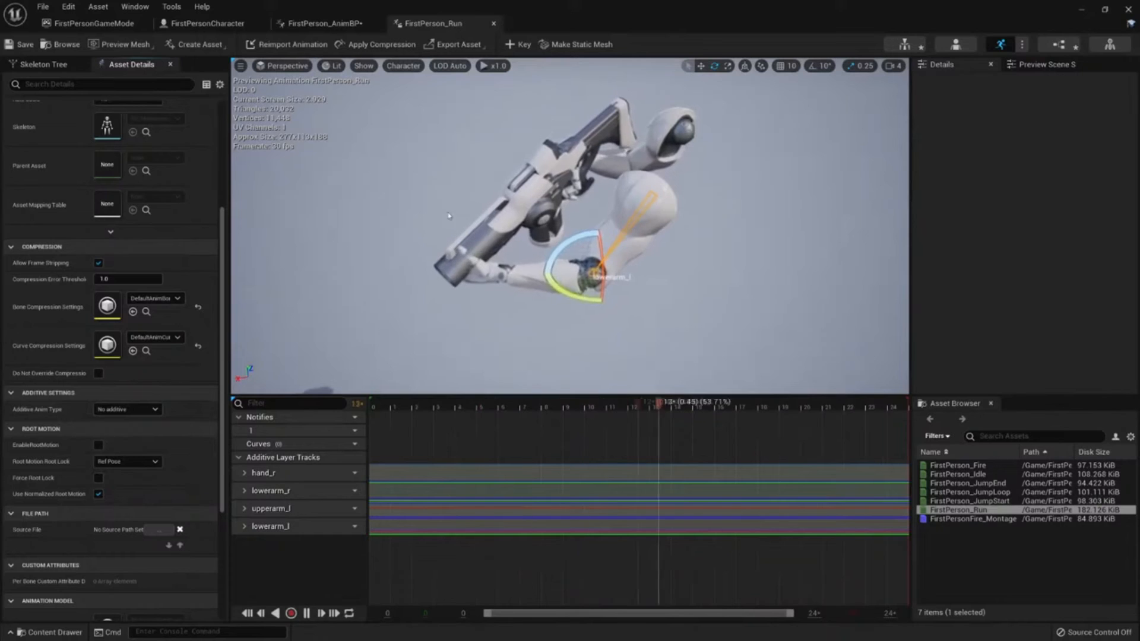
Step: Create a new animation named Sprint from the current animation's preview mesh in the FirstPerson Animations folder
left_click(209, 45)
mouse_move(226, 76)
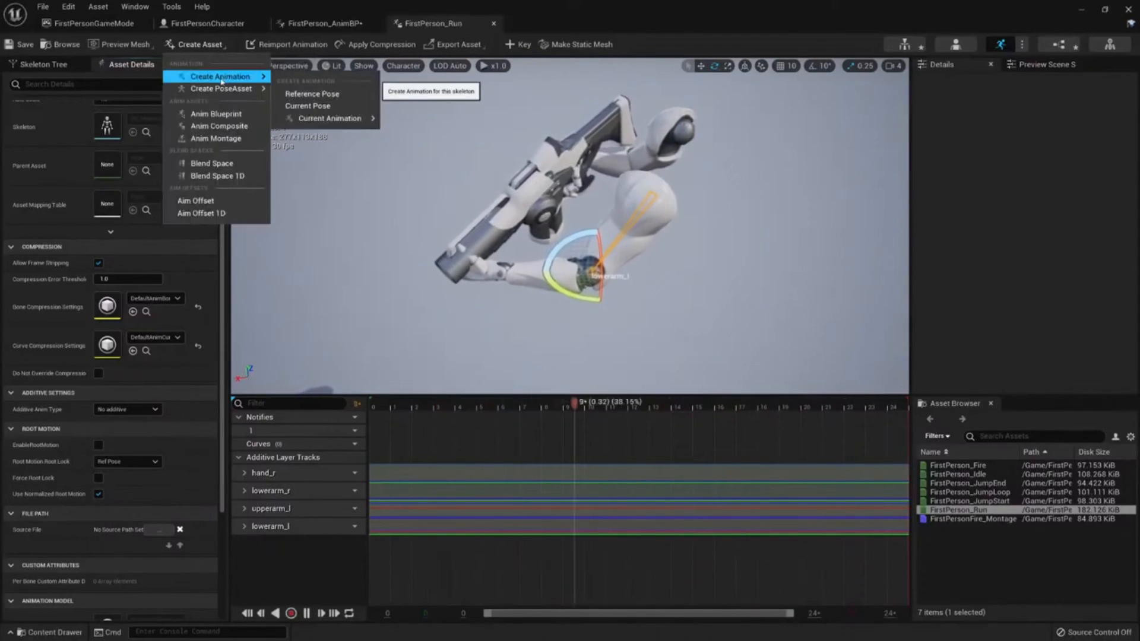
mouse_move(342, 118)
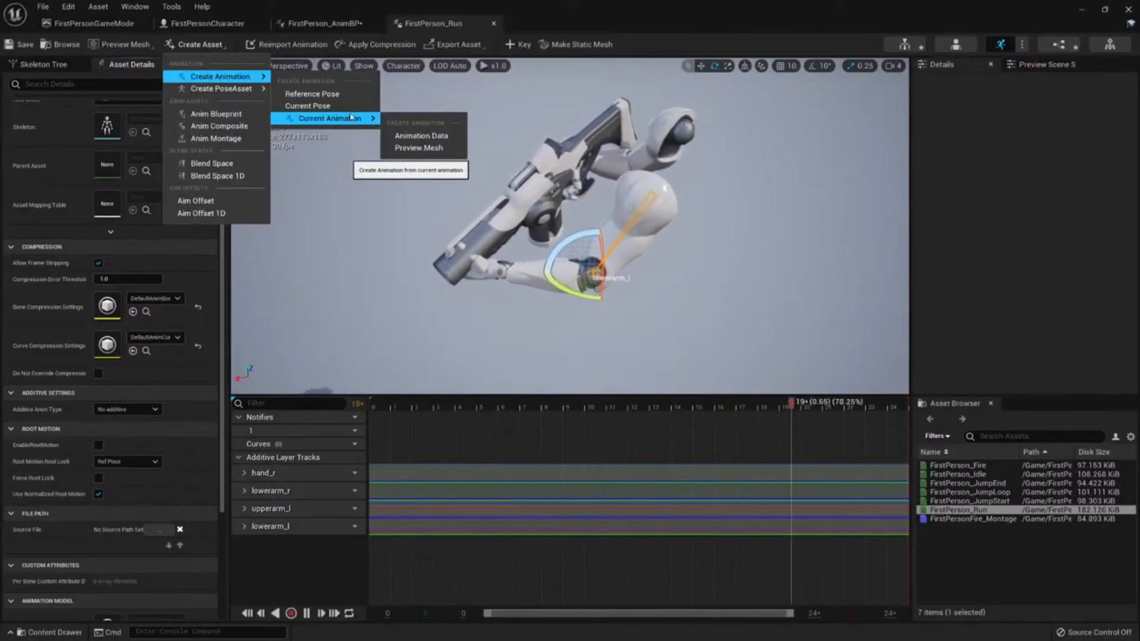
left_click(422, 148)
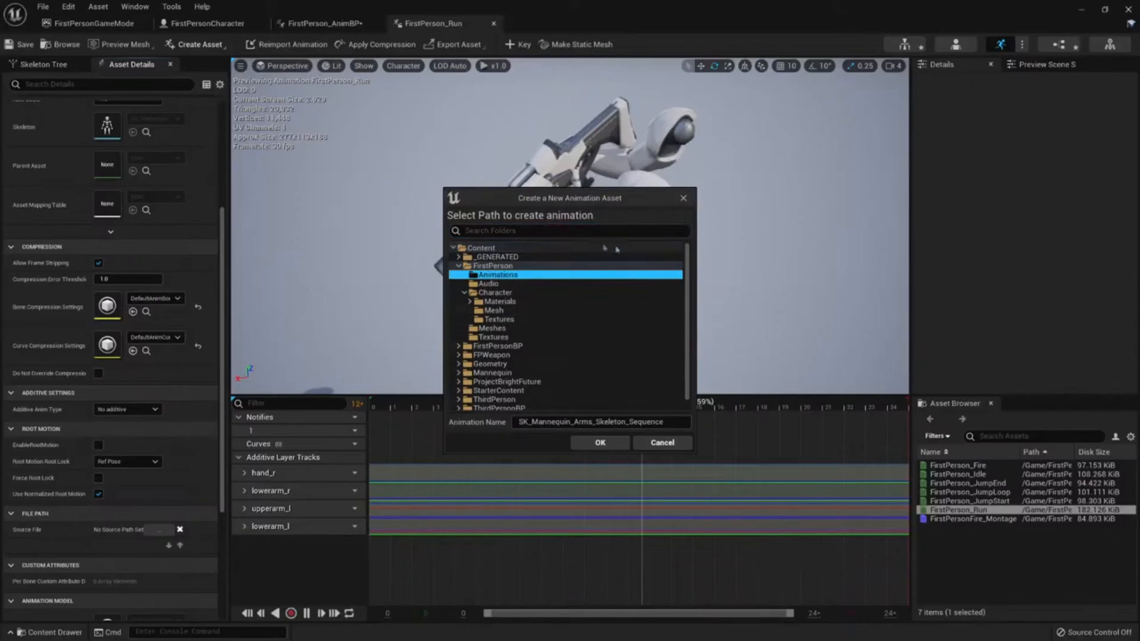
left_click(518, 422)
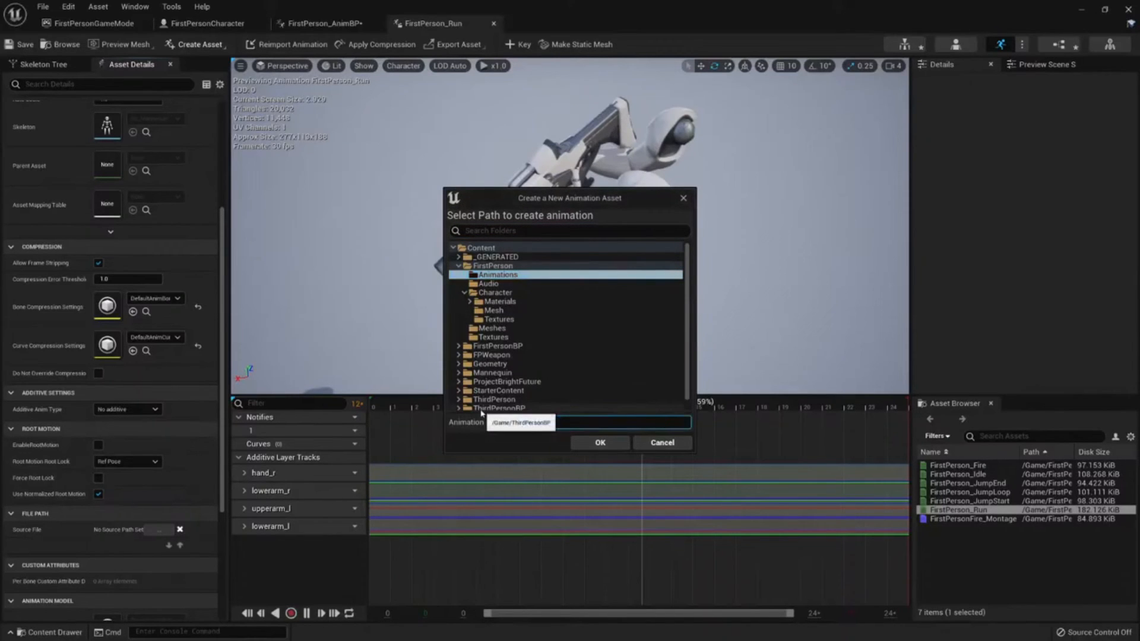
type("Sprint")
left_click(599, 442)
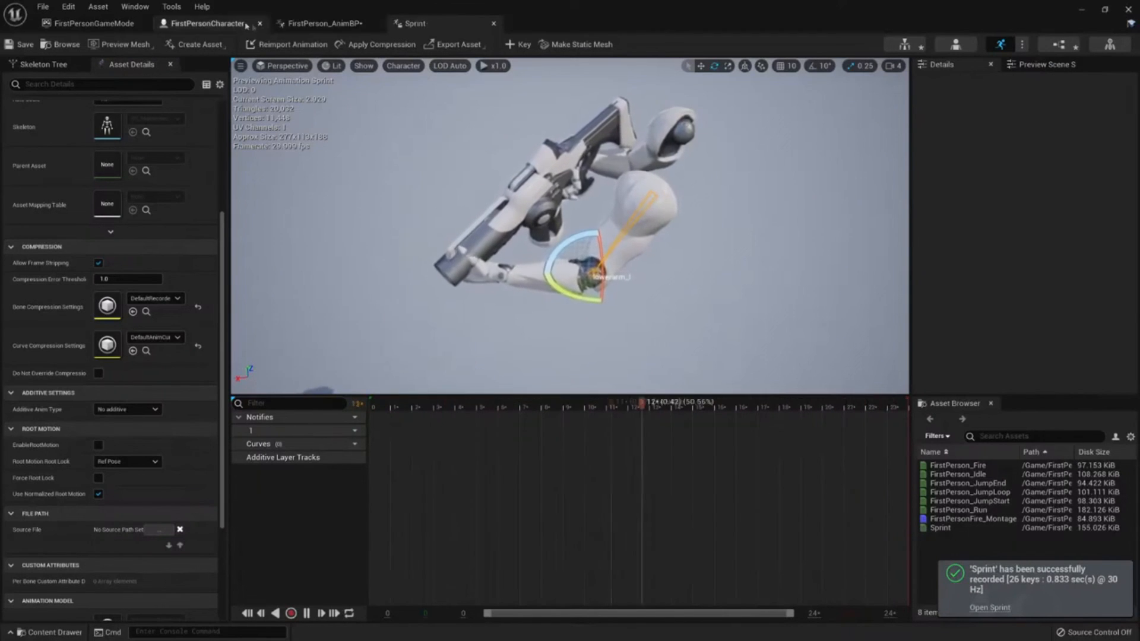
Step: Make the FPP_Run state of FirstPerson_AnimBP output Sprint instead of FirstPerson_Run, and compile and save the blueprint
left_click(321, 23)
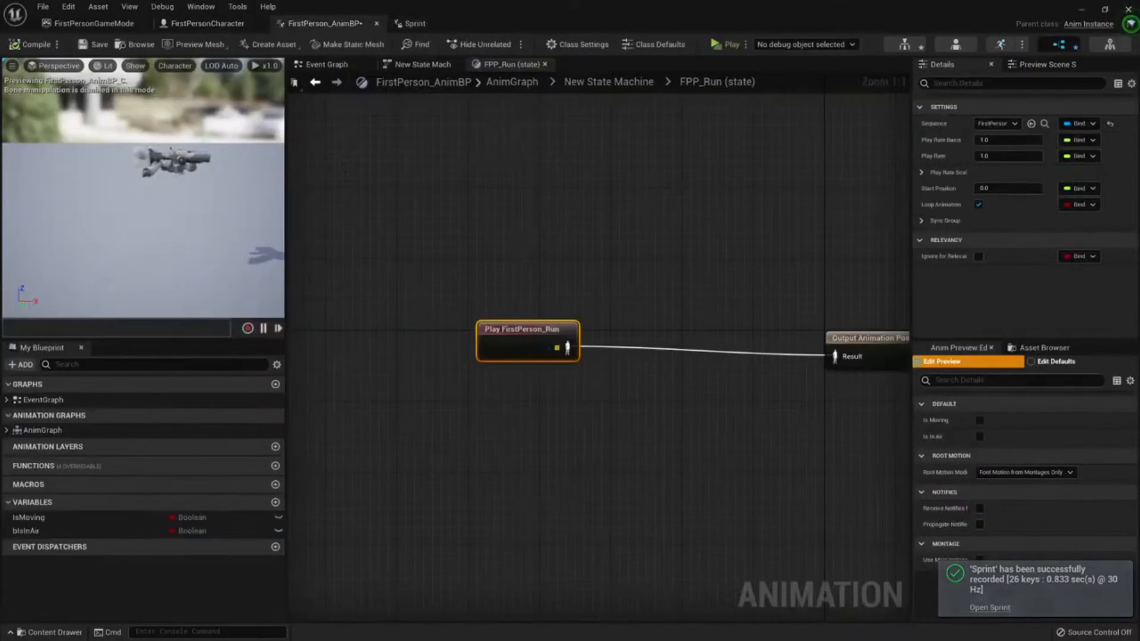
left_click(1043, 348)
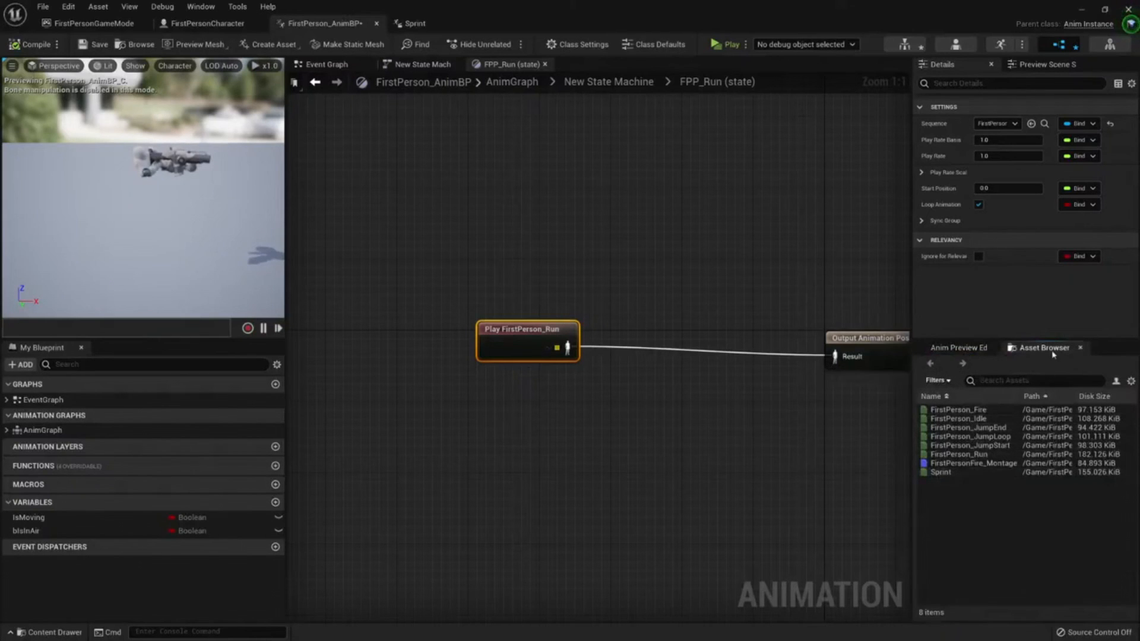
left_click_drag(942, 475, 558, 393)
right_click_drag(585, 353, 502, 347)
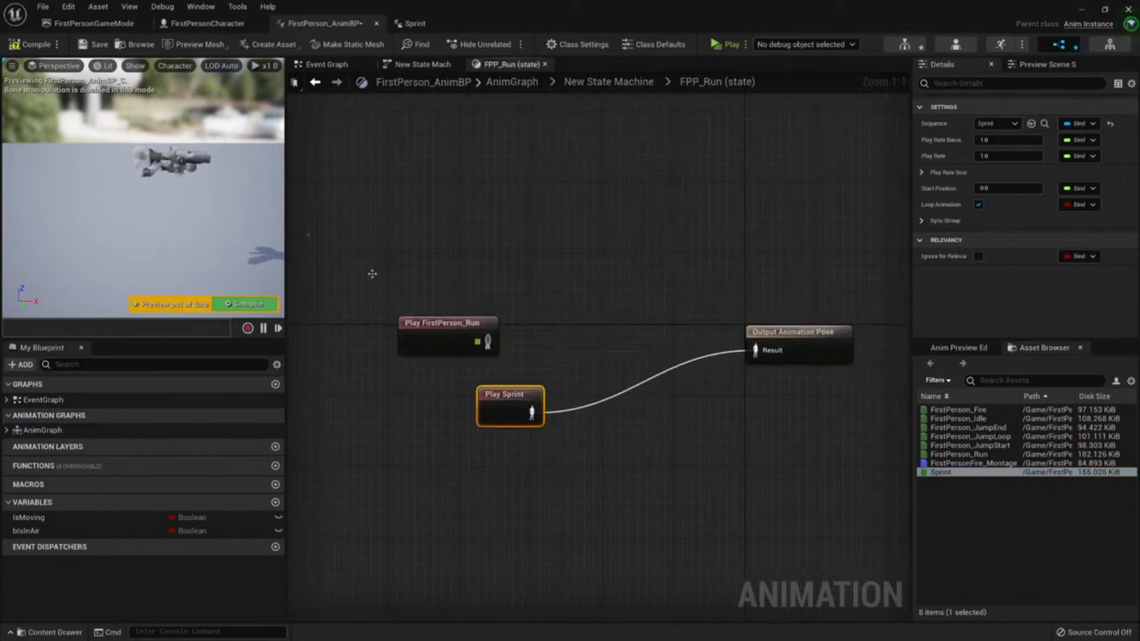
left_click(31, 49)
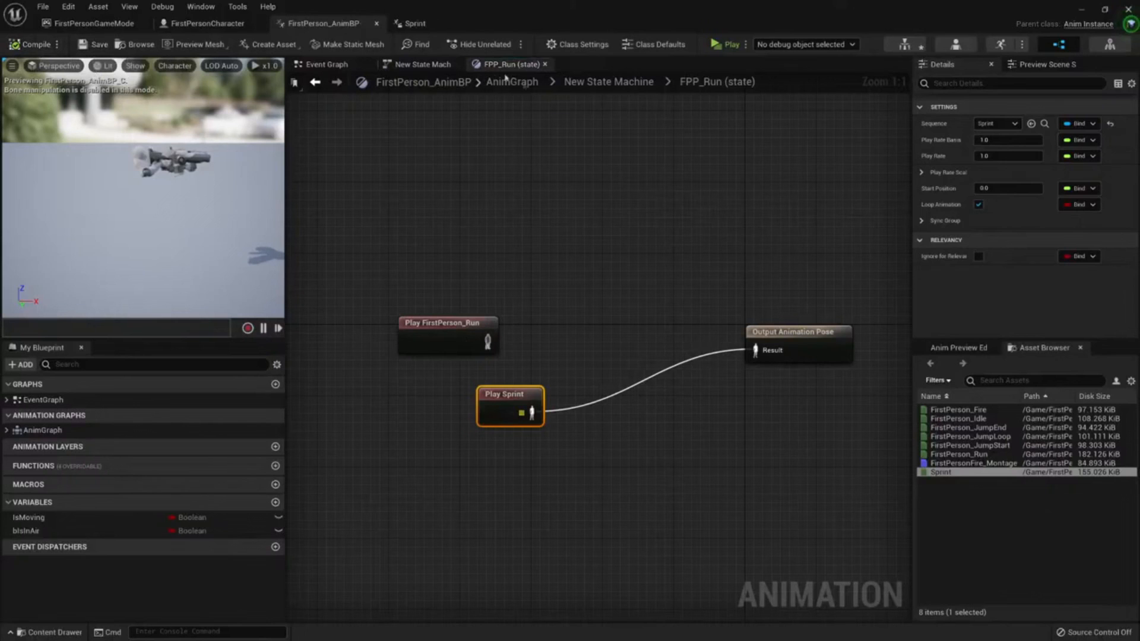
Step: Test the Sprint animation in the game preview by running forward, and stop the preview
left_click(689, 221)
key("alt+p")
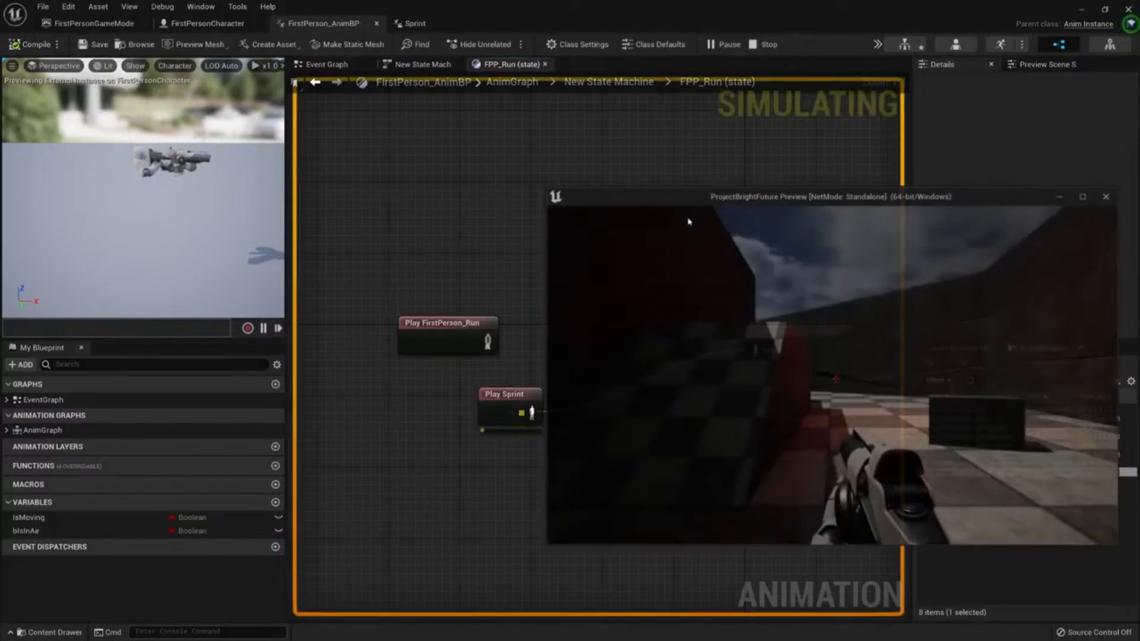
left_click_drag(580, 202, 342, 178)
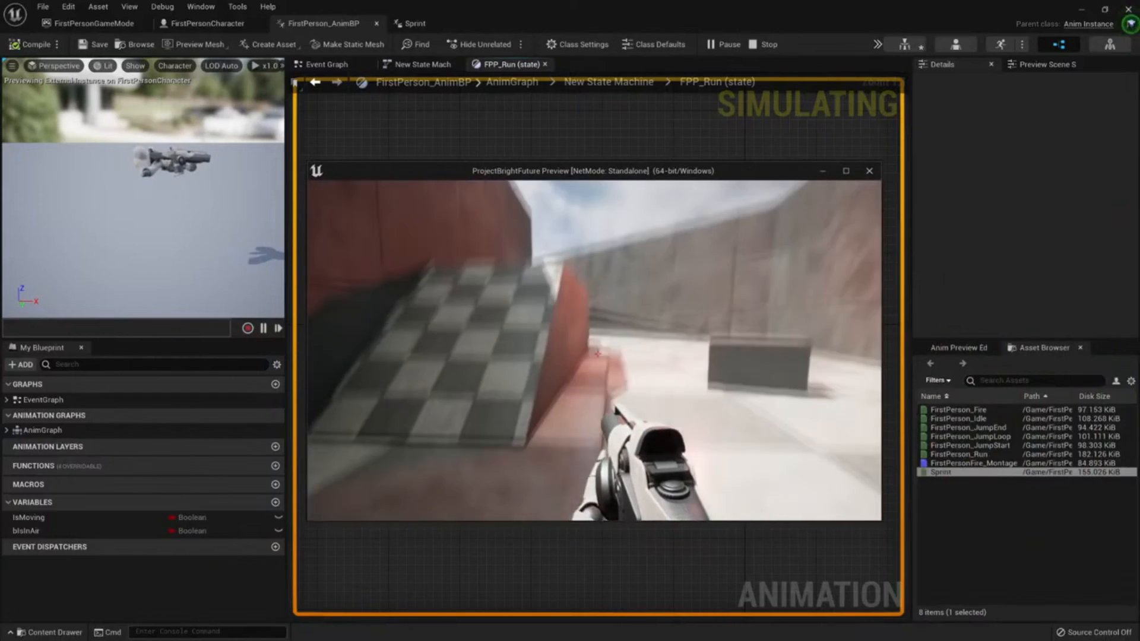
key("w")
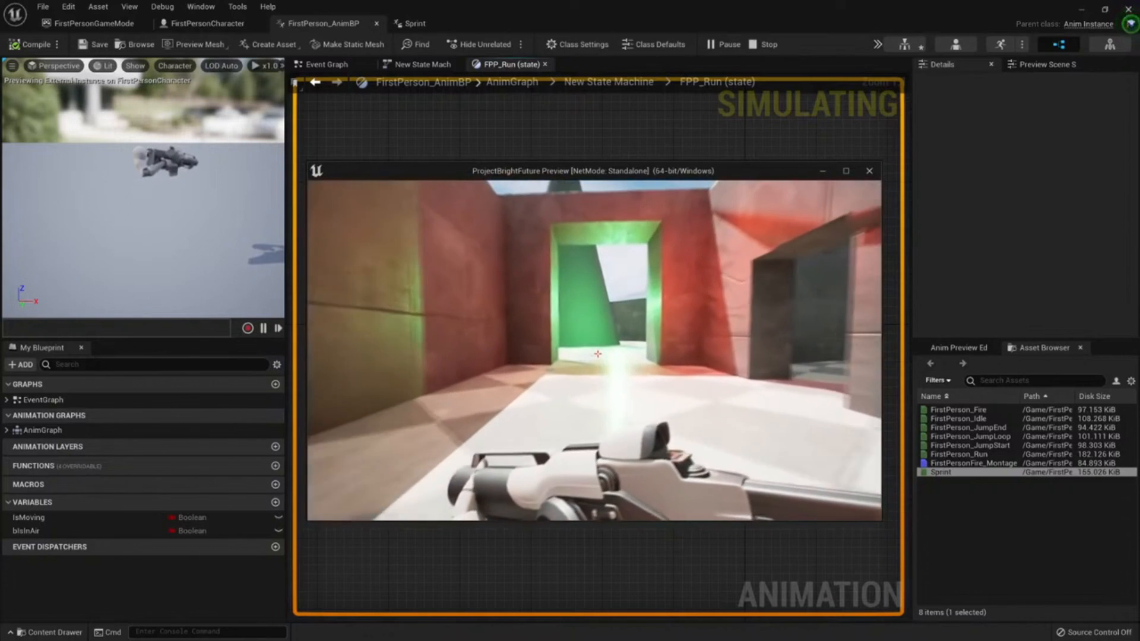
key("Escape")
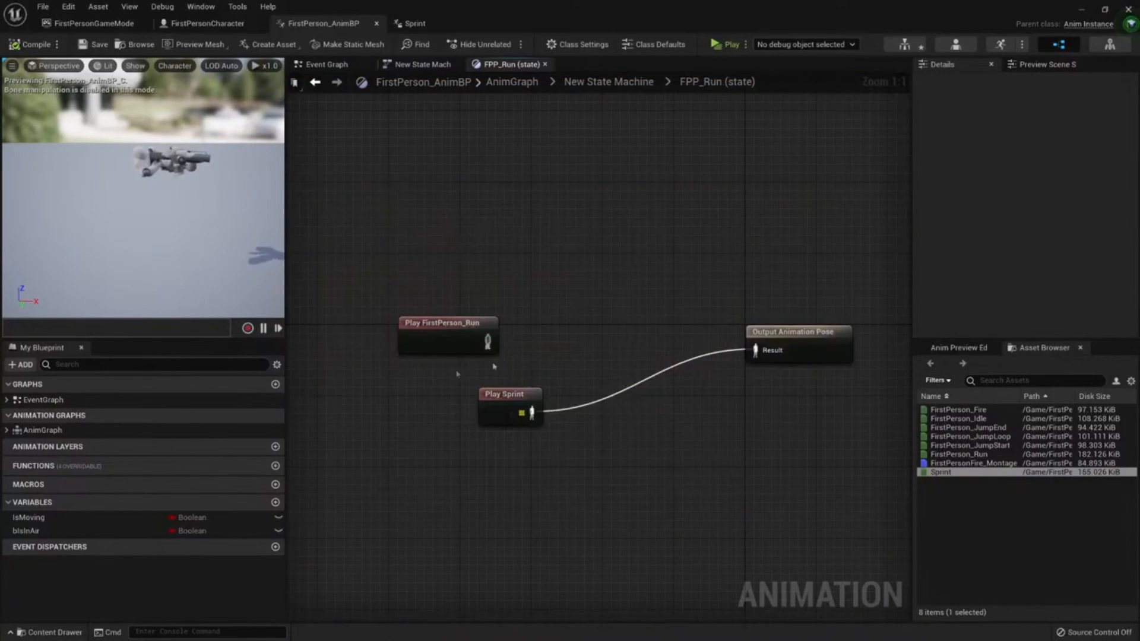